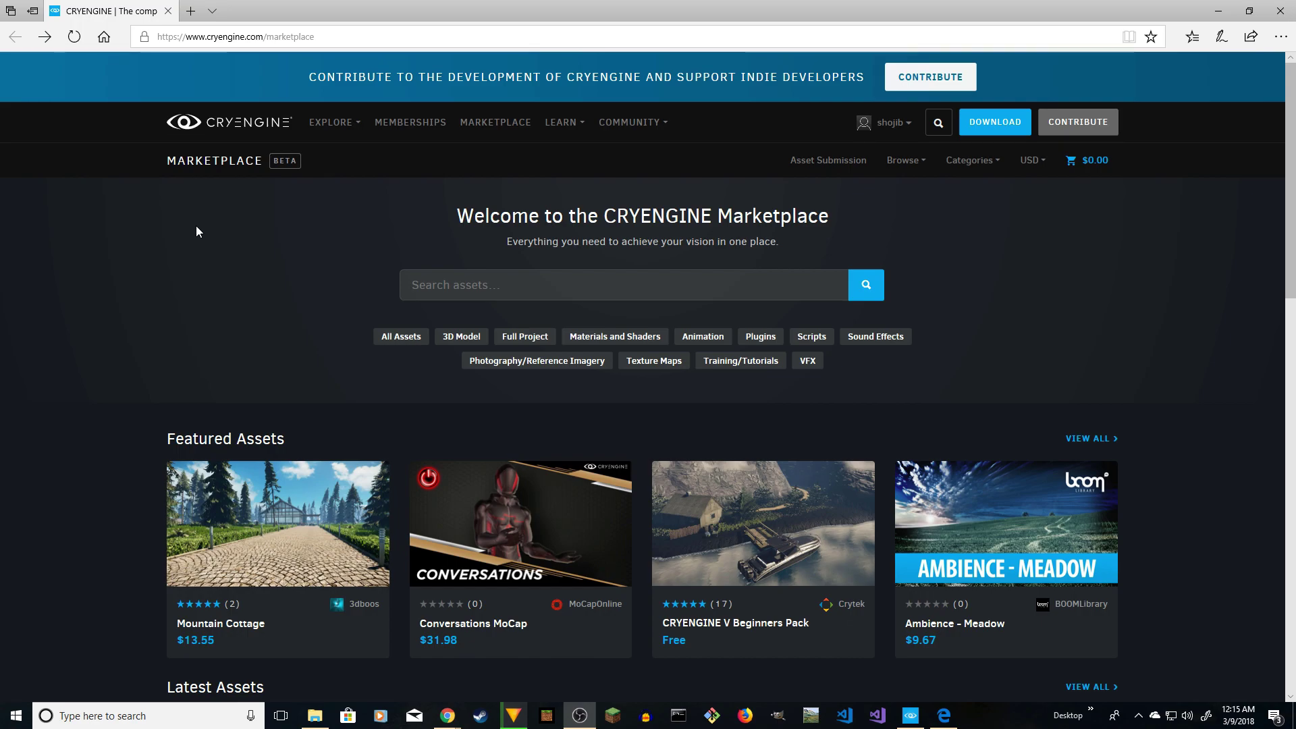
- Search the marketplace for 'gamesdk' and bring up the results
click(564, 283)
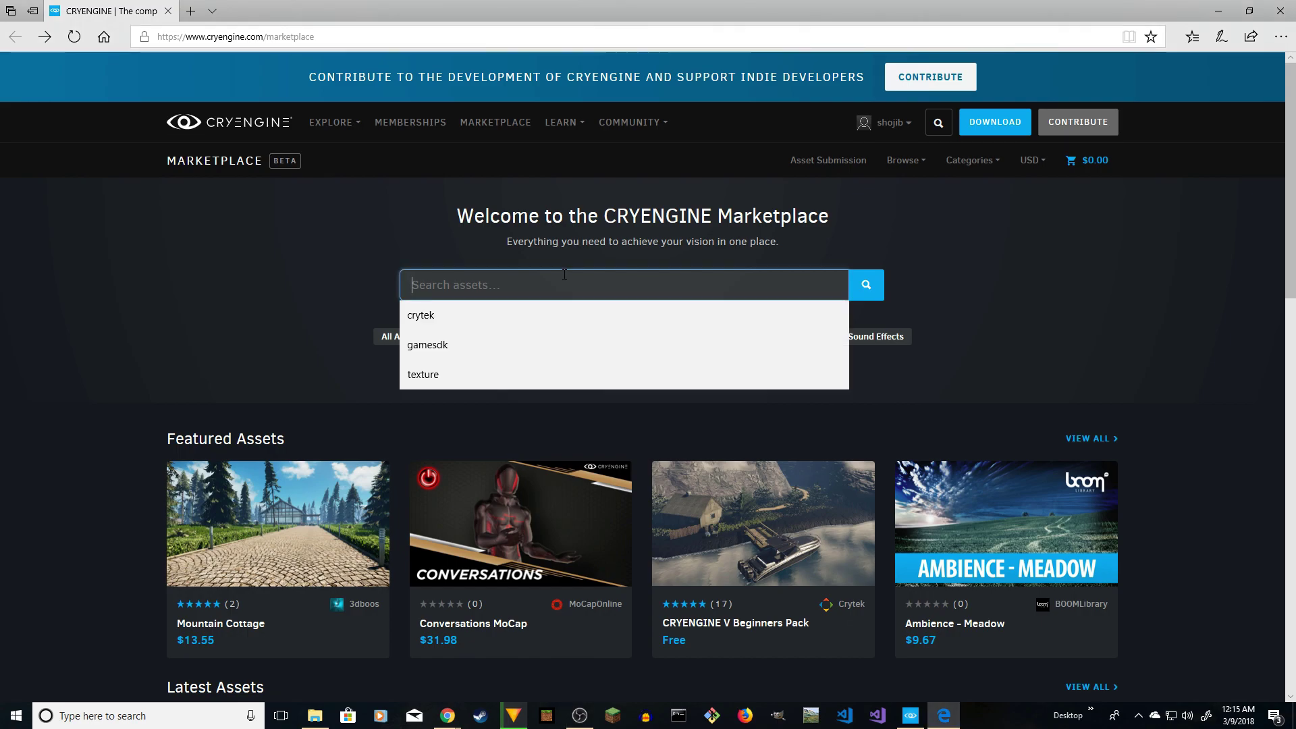
text(gamesdk)
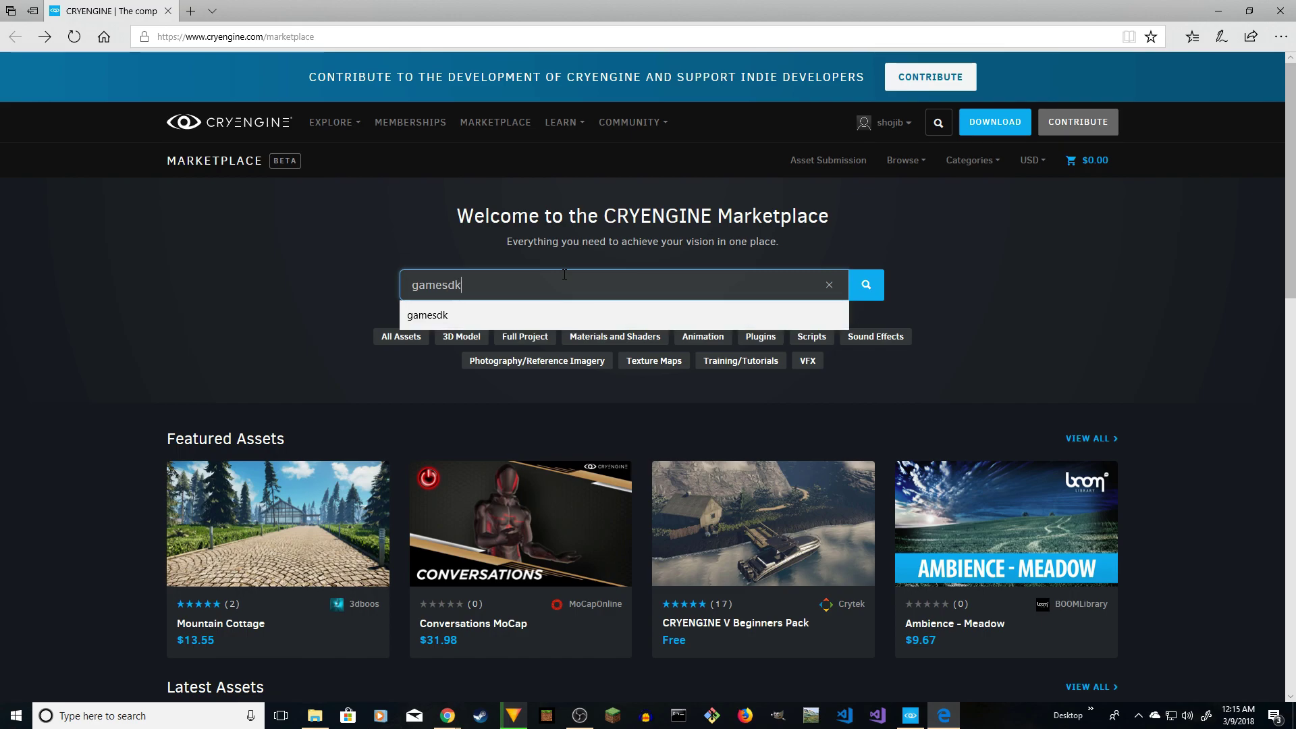
key(Return)
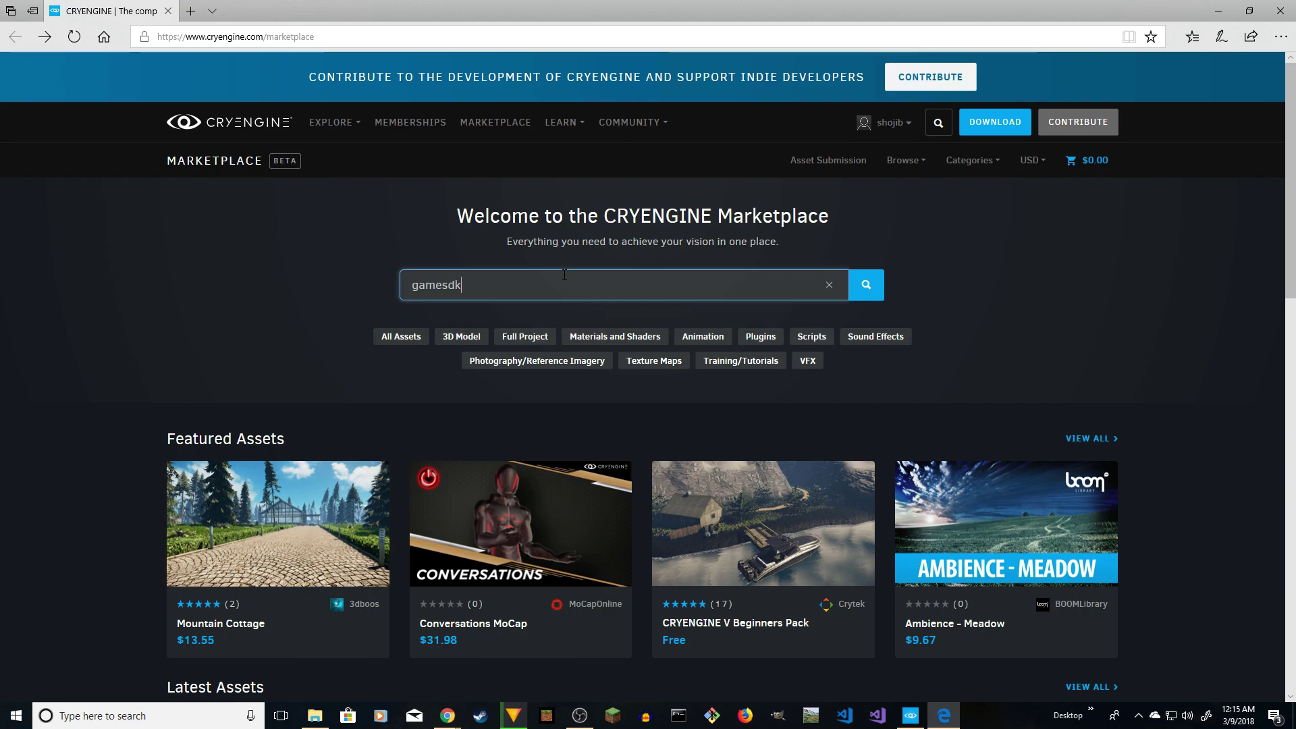
click(865, 290)
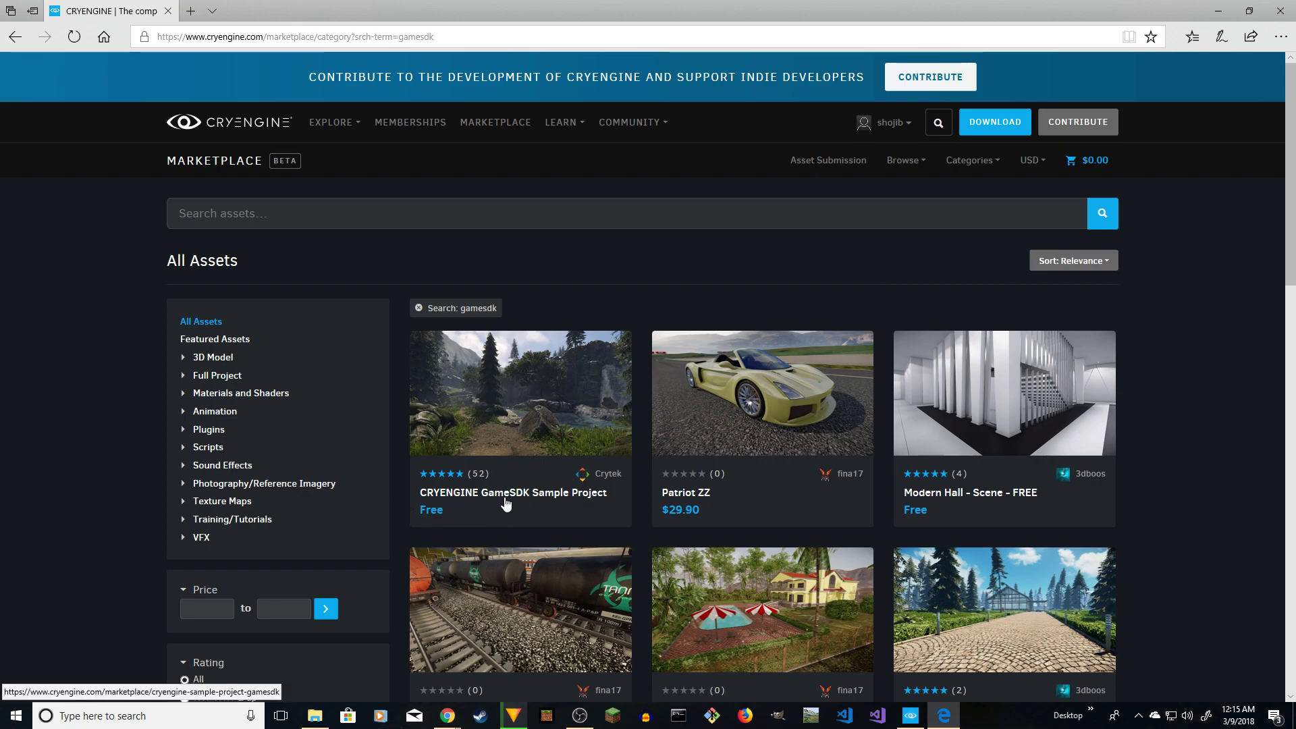
- Open the CRYENGINE GameSDK Sample Project page from the search results
click(524, 408)
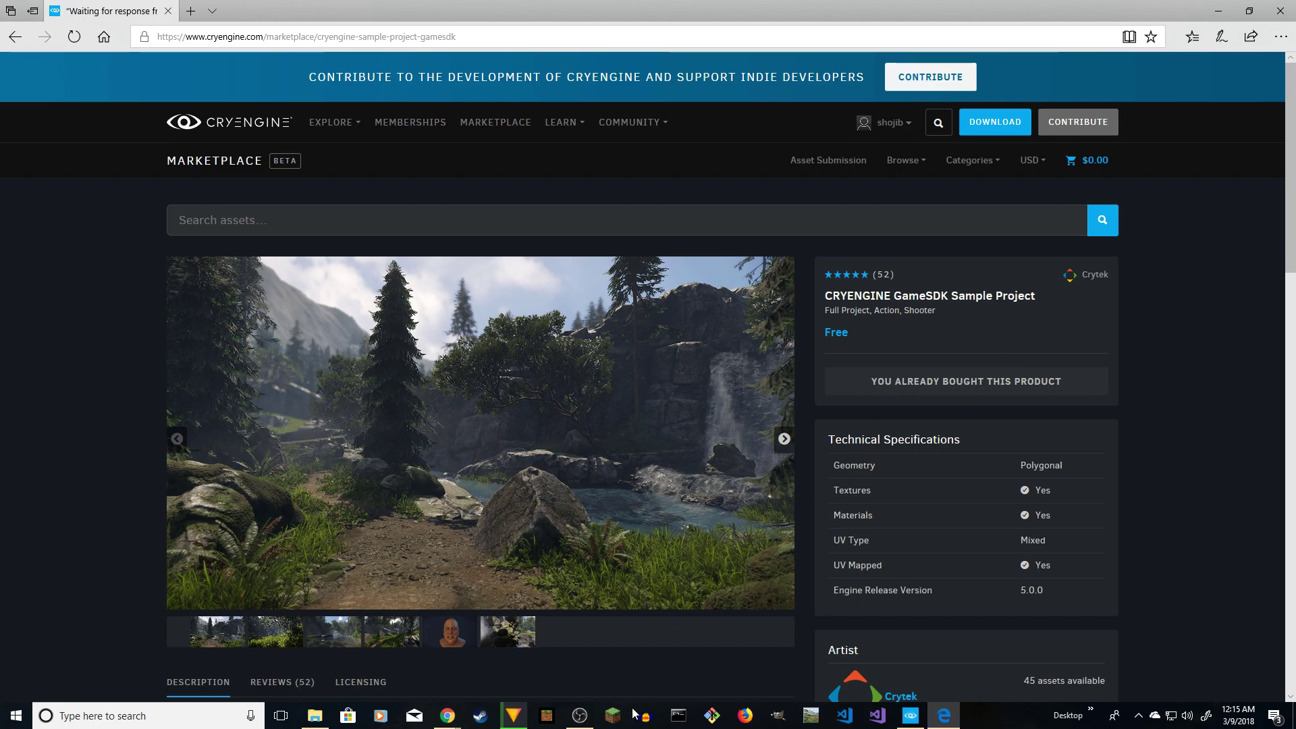
- Show the launcher's My Assets library listing the GameSDK Sample Project
click(911, 716)
mouse_move(165, 41)
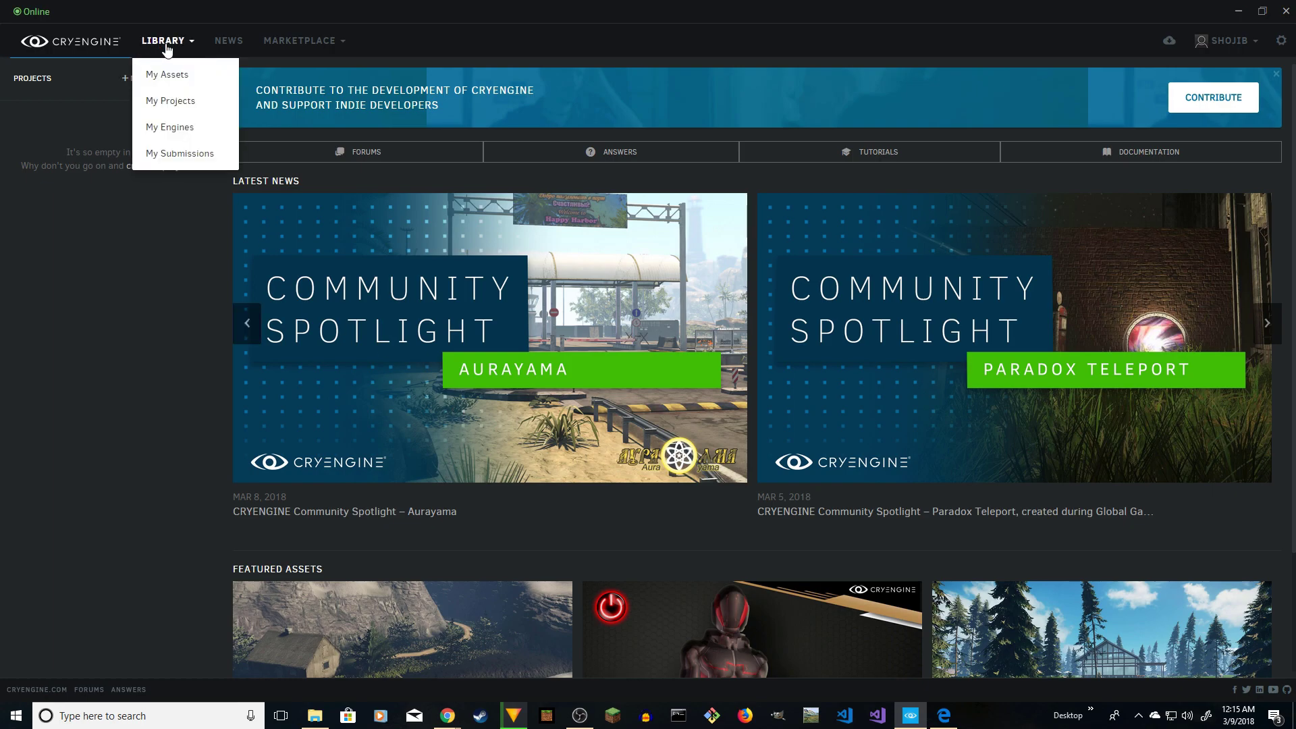
click(168, 75)
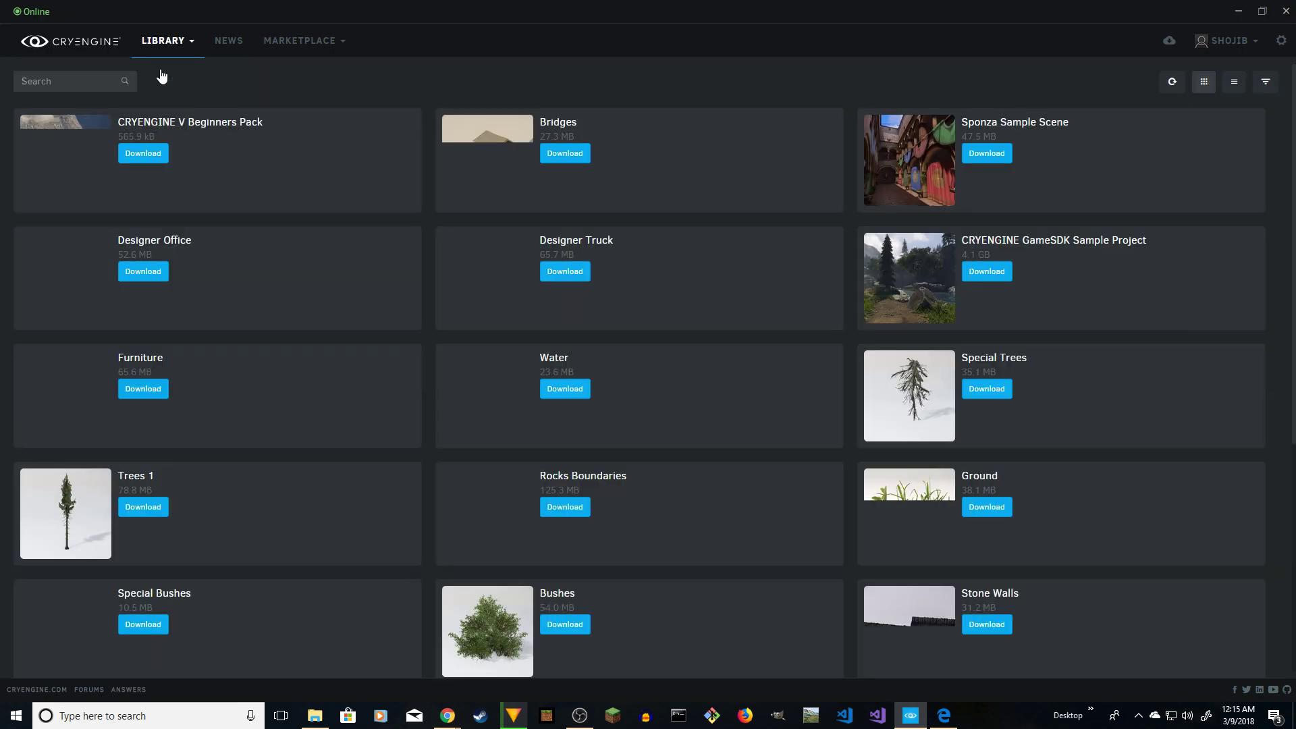
scroll(536, 301, down, 3)
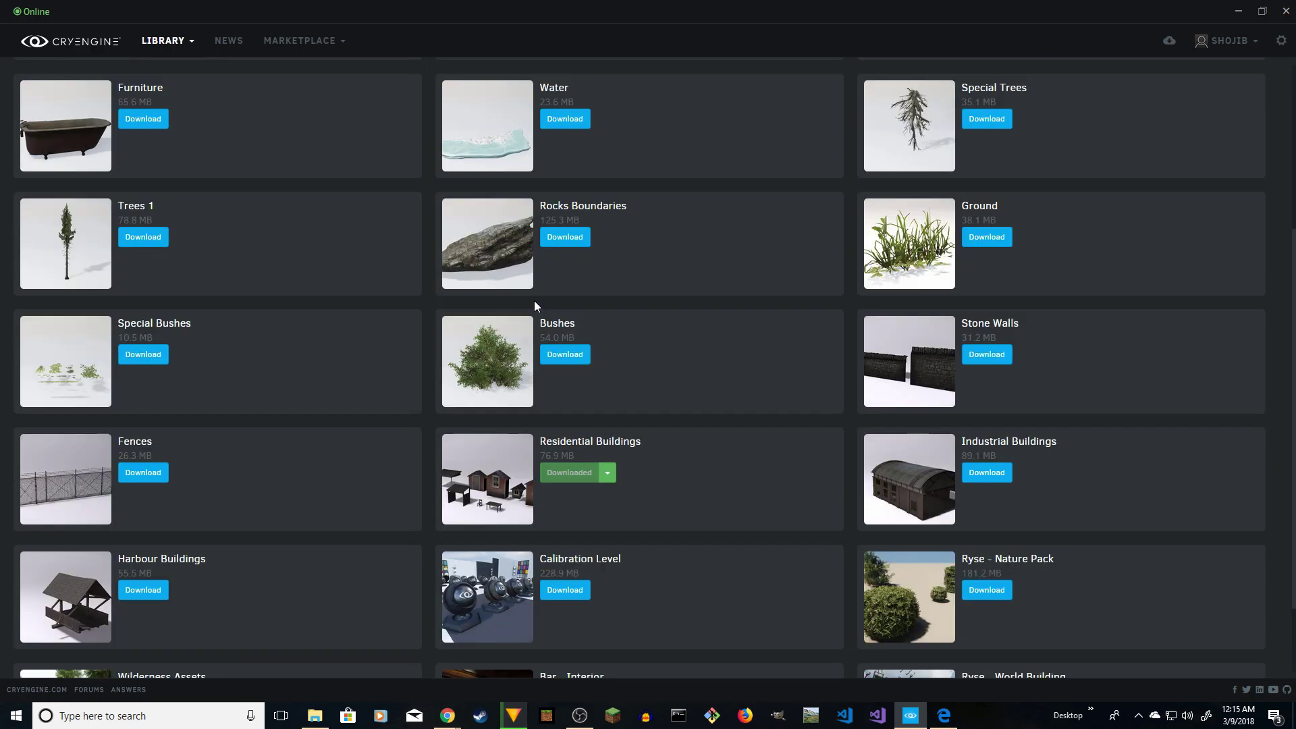
scroll(534, 307, down, 1)
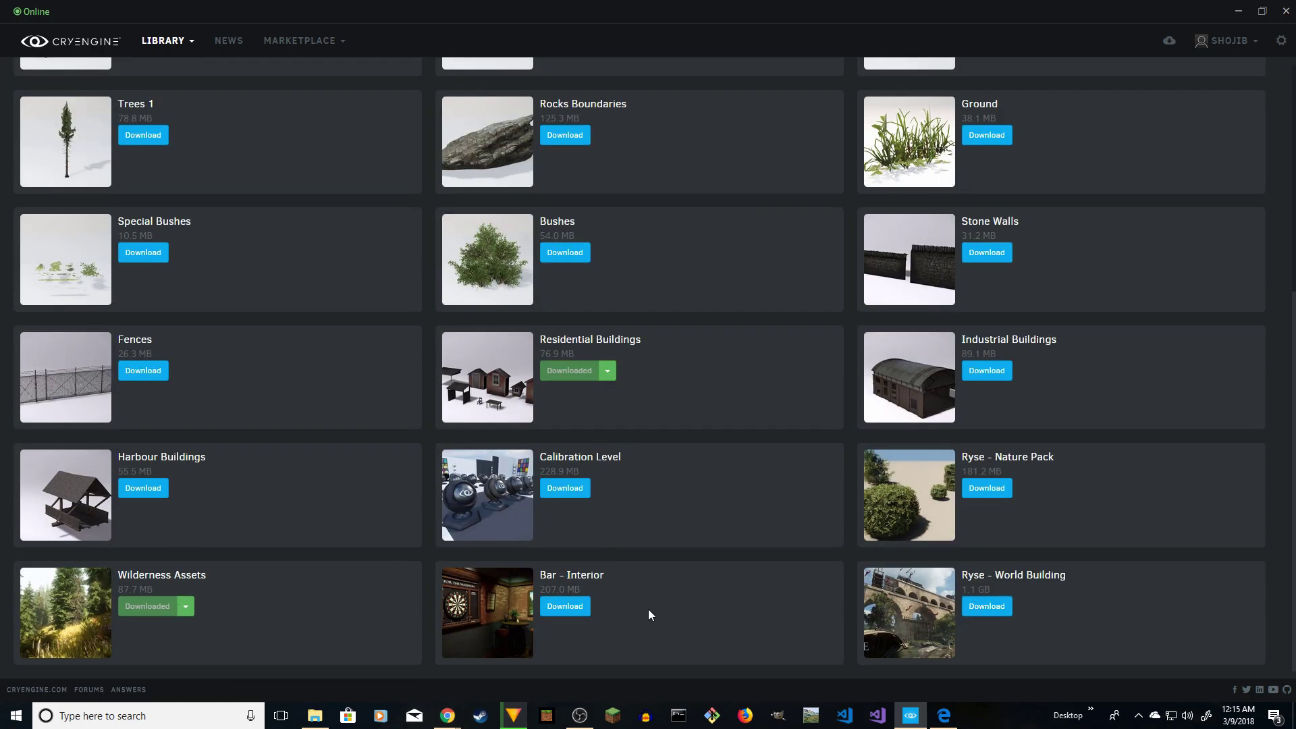
scroll(592, 611, up, 4)
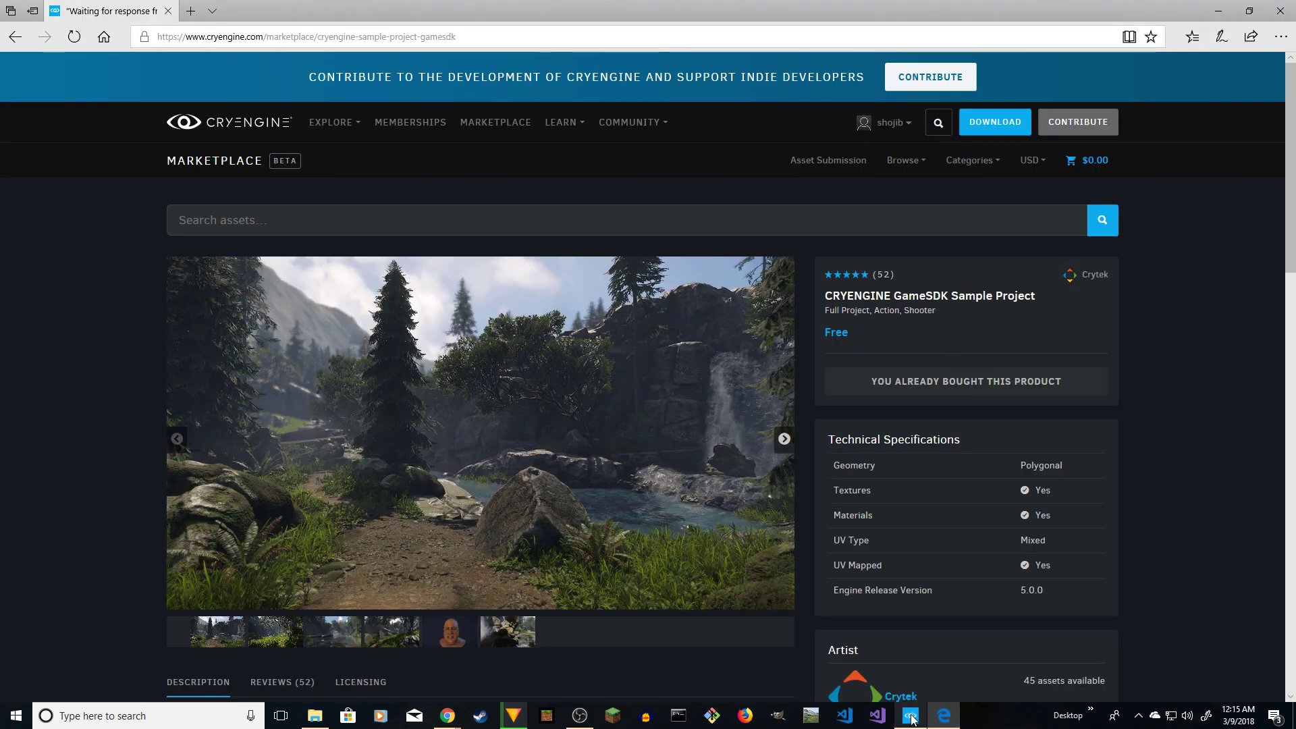
click(912, 717)
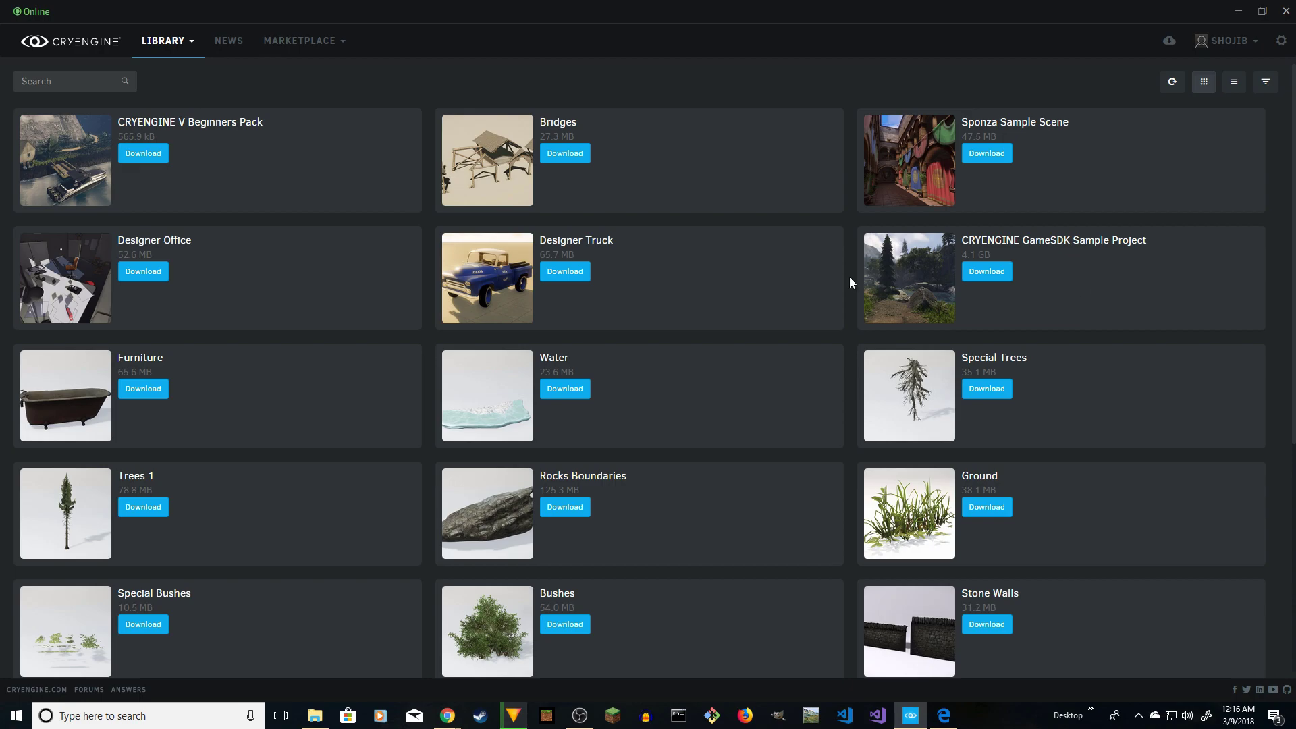
- Review the launcher Settings download directories, then return to the home page
click(1281, 40)
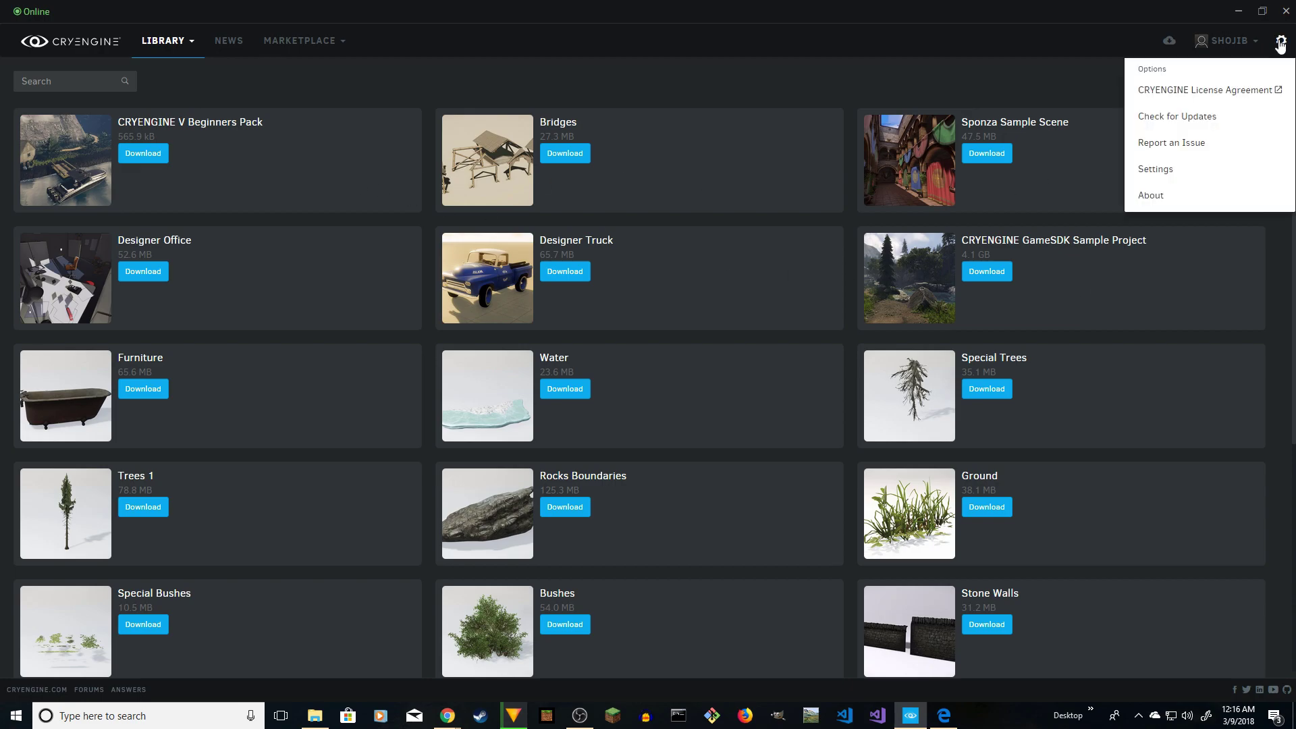
click(1178, 170)
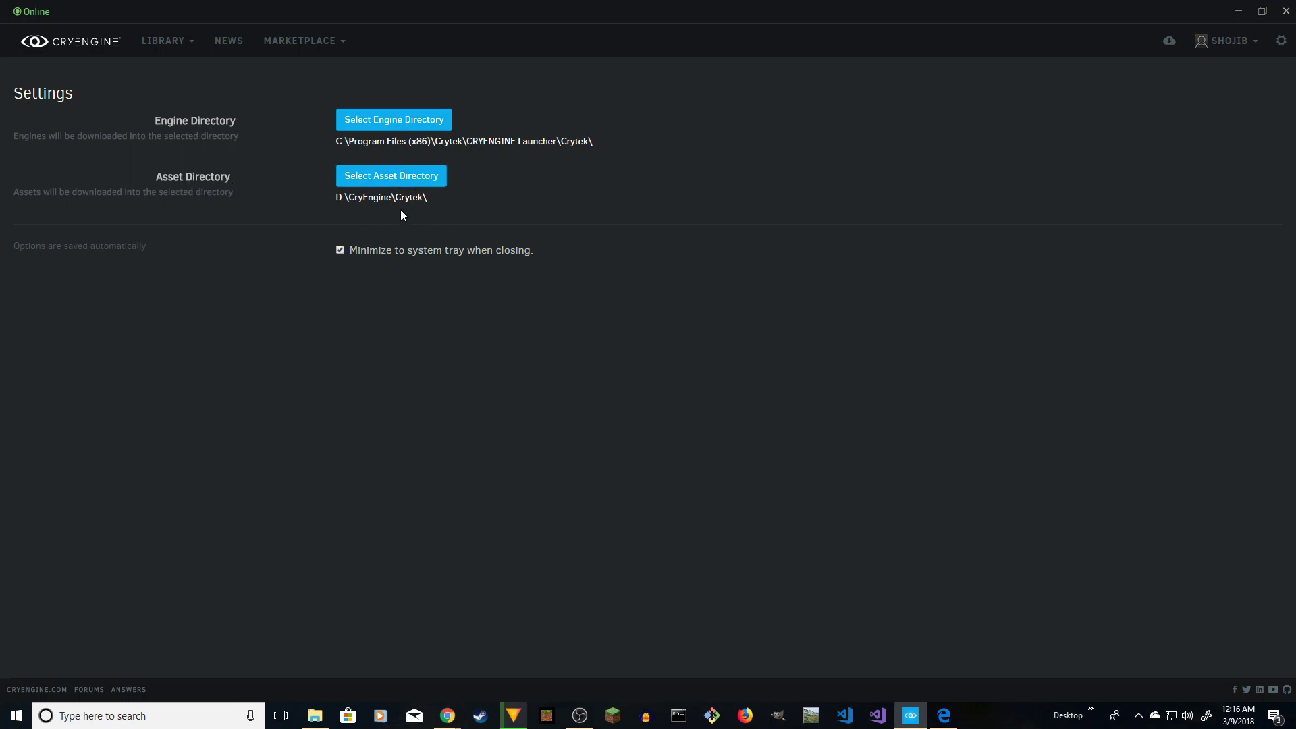
click(63, 45)
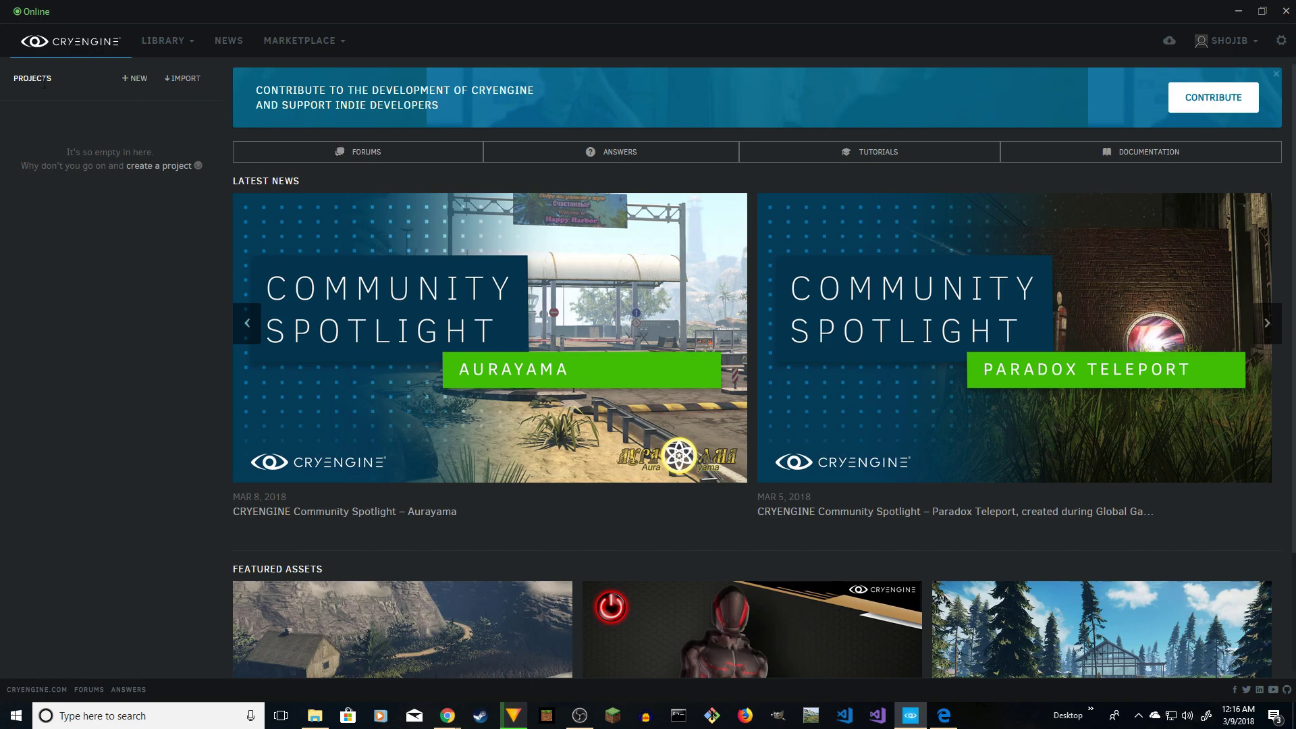
- Import the Crytek GameSDK folder as the CRYENGINE-SDK project and launch it in the editor
click(173, 80)
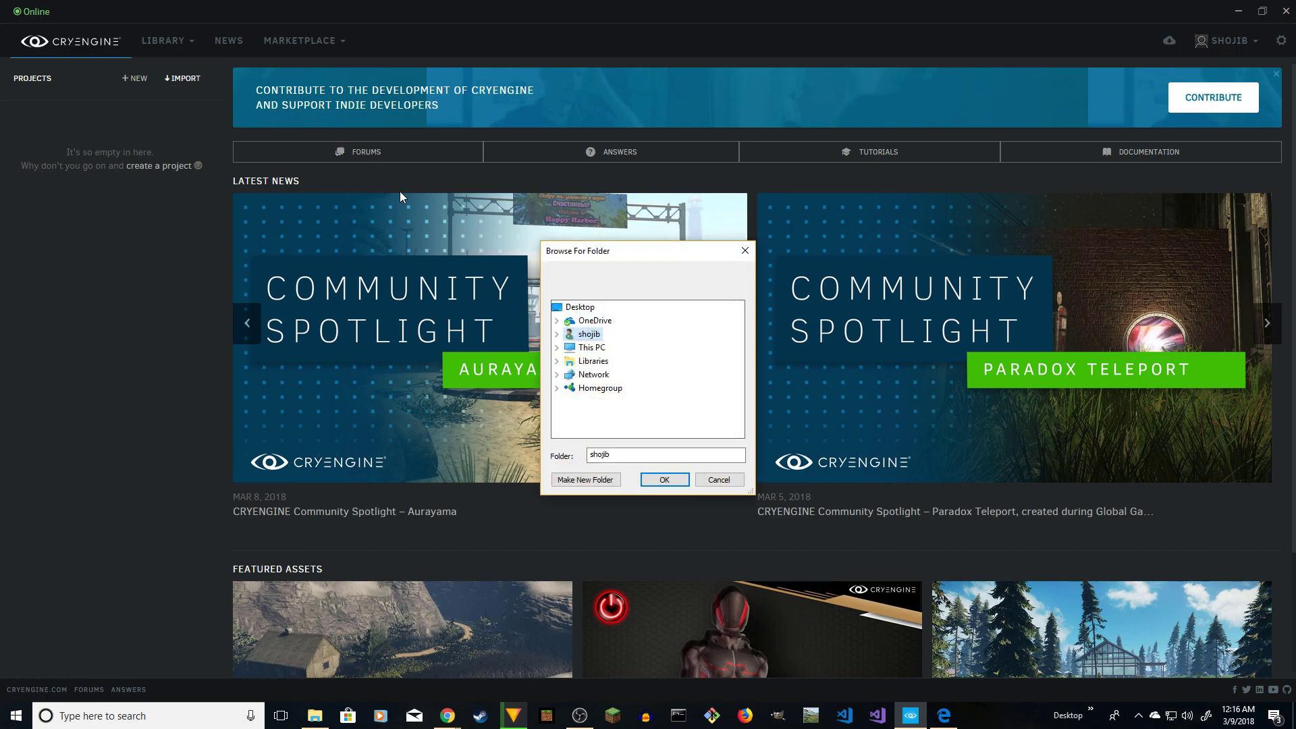
double_click(628, 320)
click(647, 333)
click(667, 480)
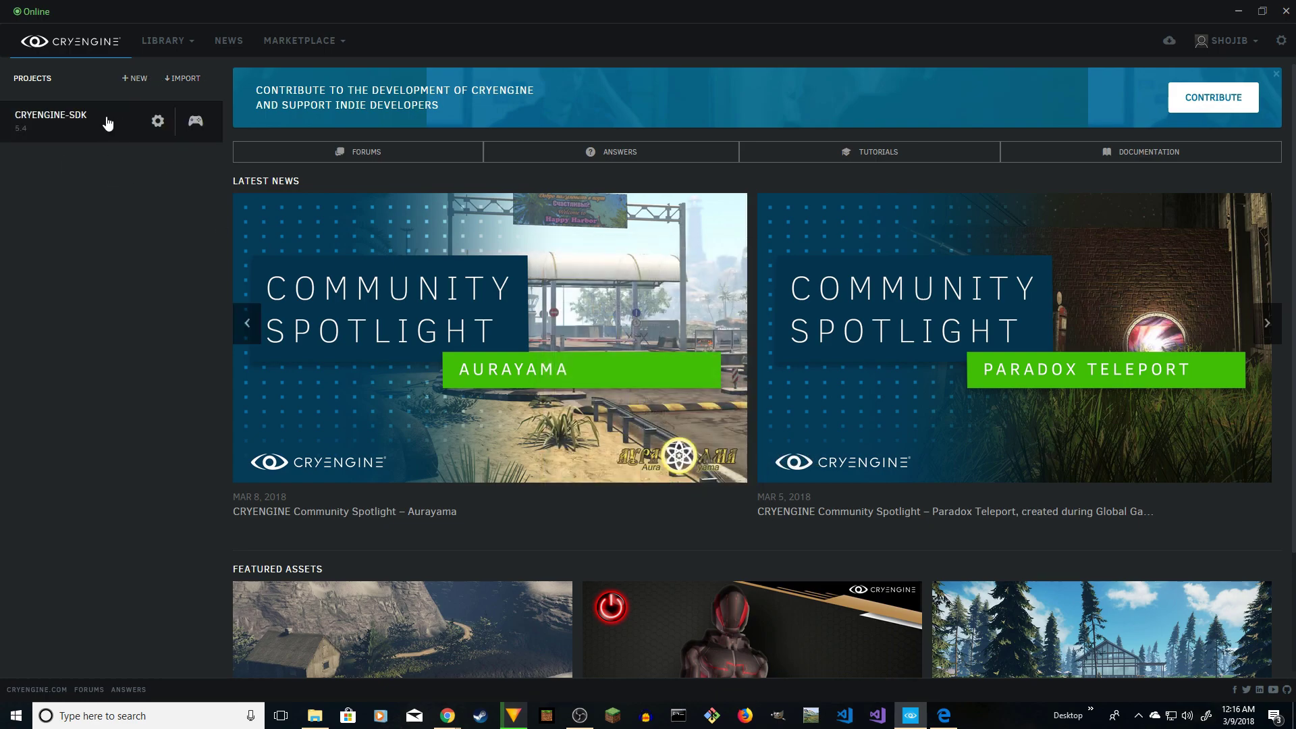
click(58, 125)
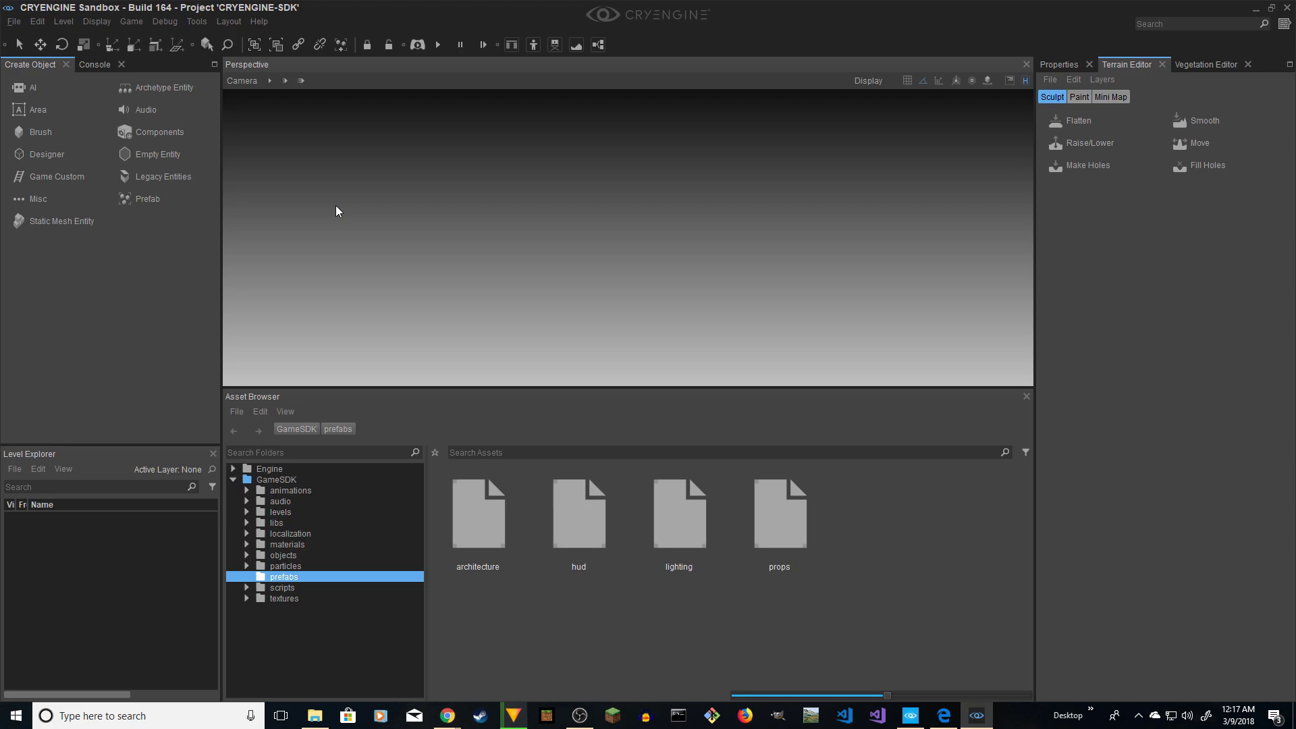
click(15, 22)
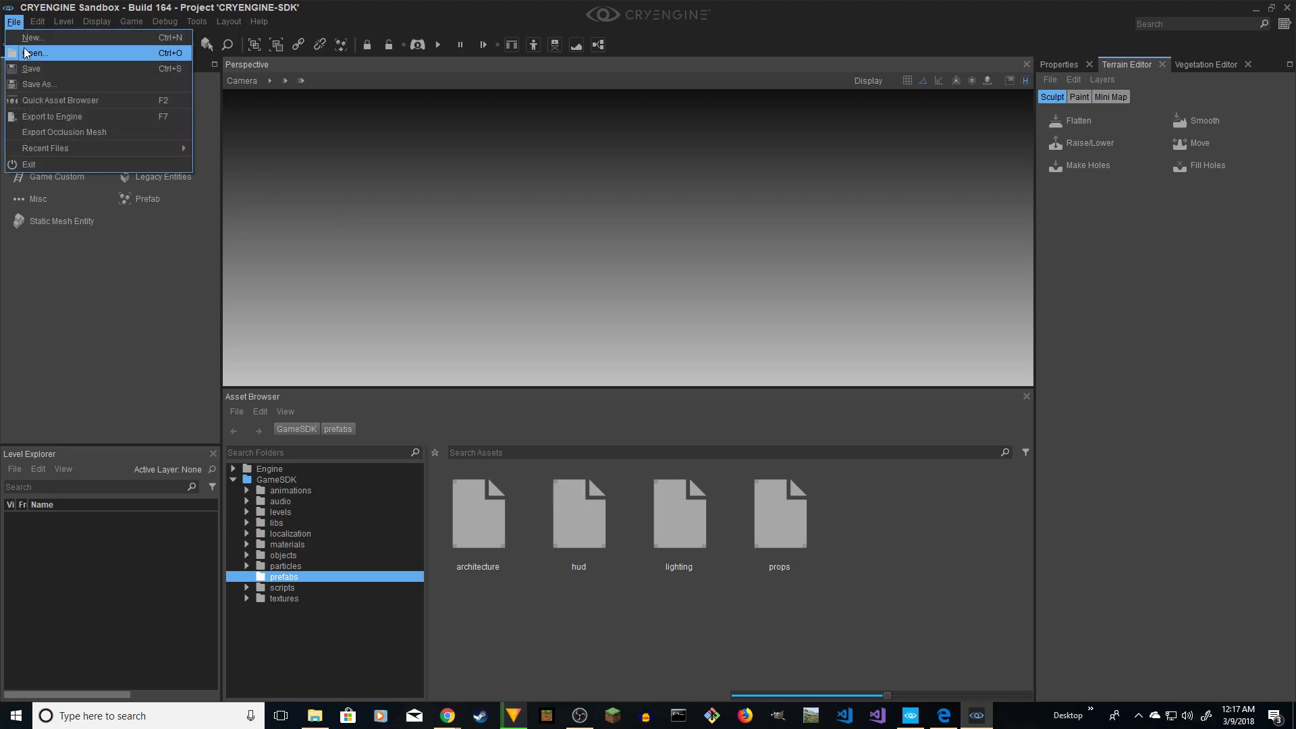
click(27, 53)
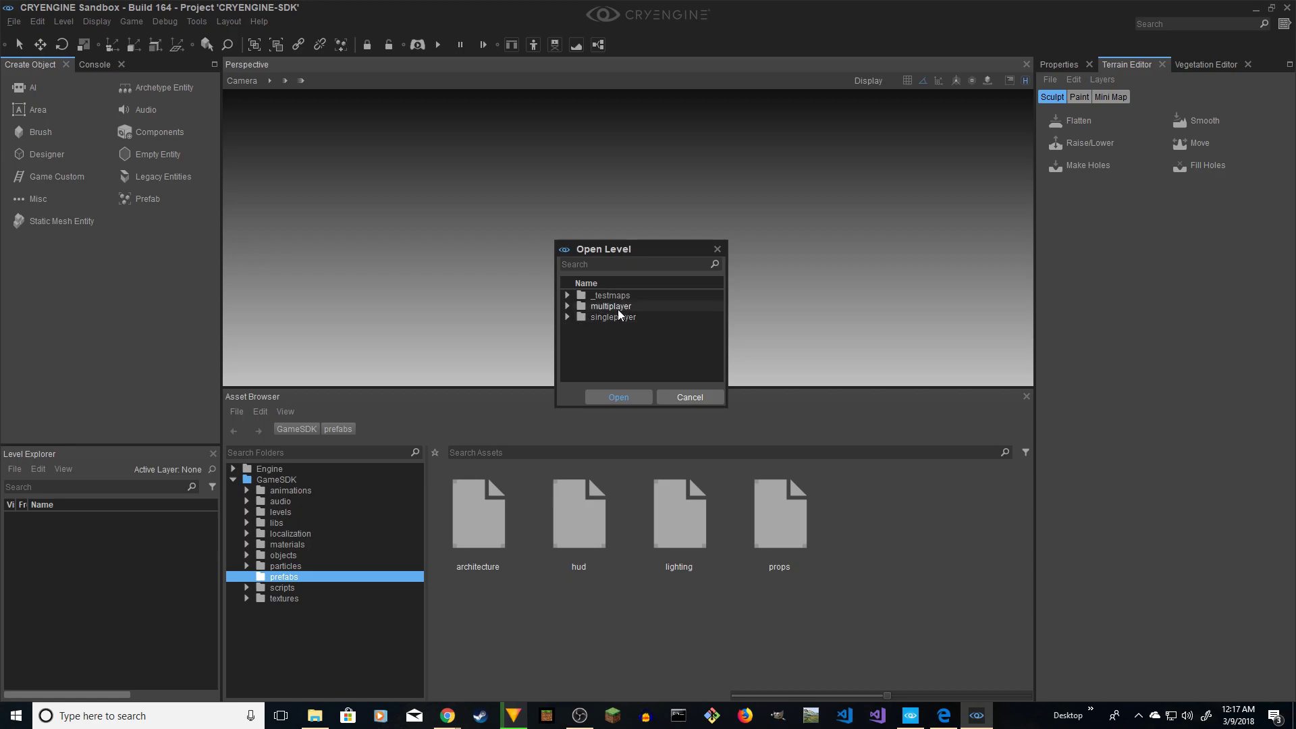
click(567, 316)
click(568, 303)
click(569, 327)
click(568, 304)
click(687, 396)
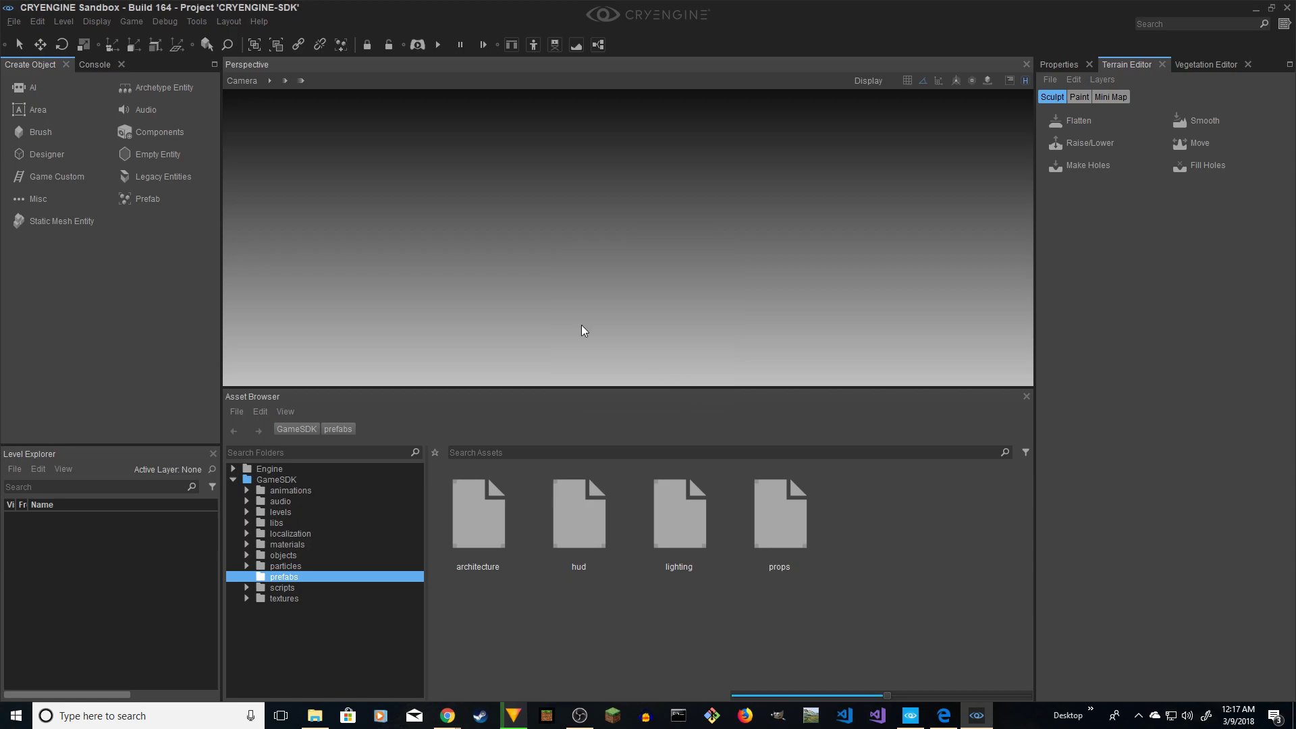
- Start a new level saved as Level1
click(16, 26)
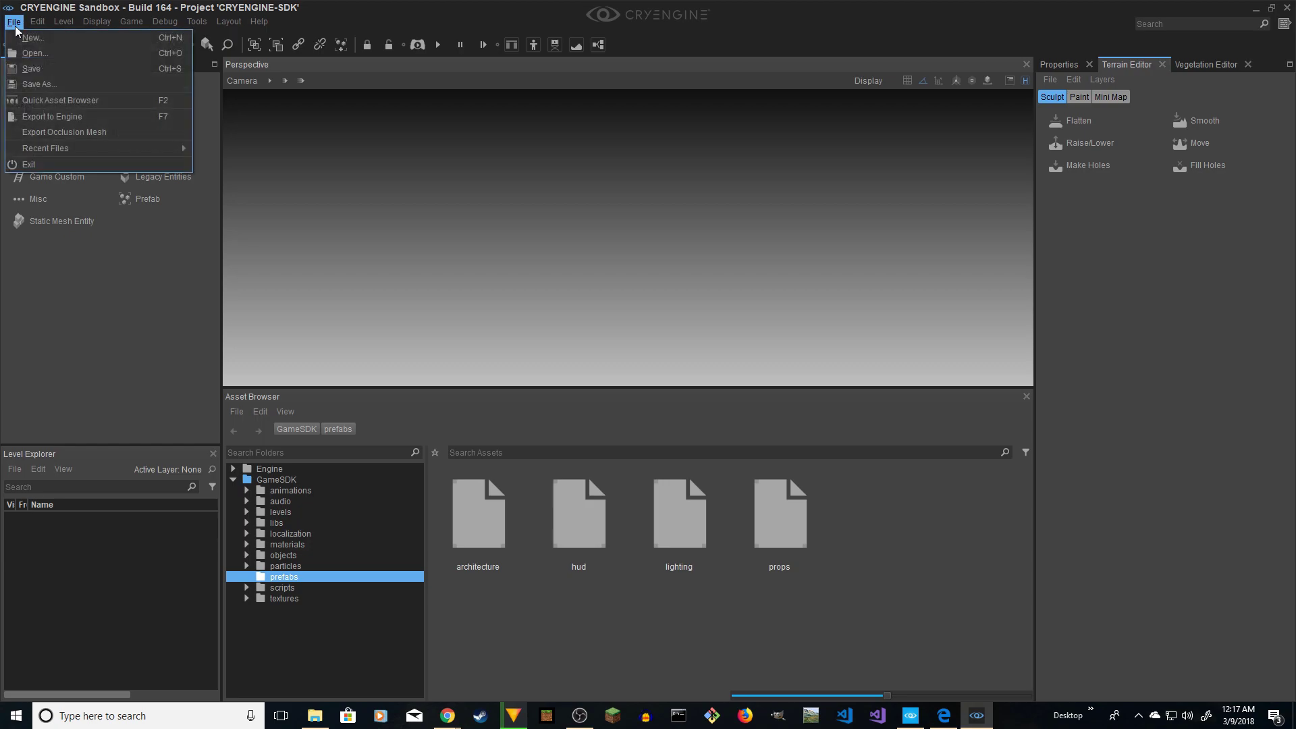
click(33, 38)
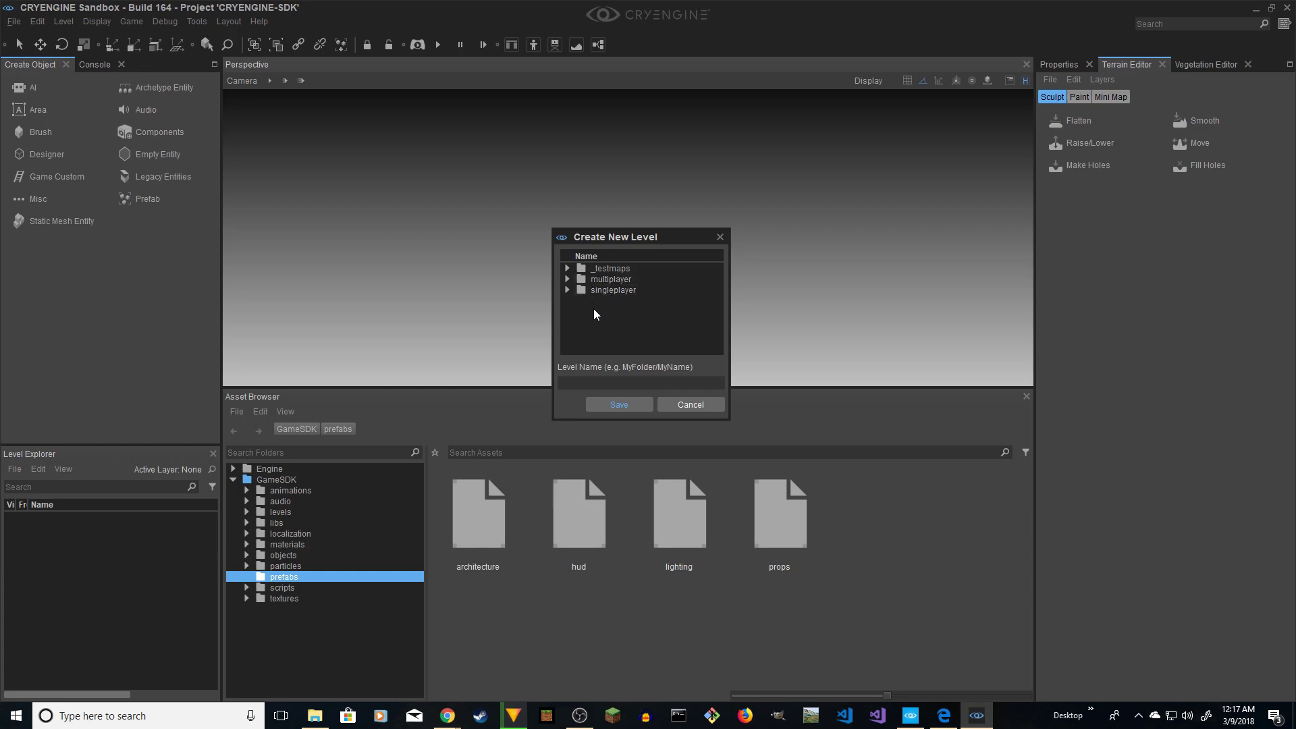
click(606, 401)
- Create Level1 with 128 x 128 heightmap resolution and 512 x 512 texture dimensions
click(668, 289)
click(680, 244)
click(679, 339)
click(686, 305)
click(619, 392)
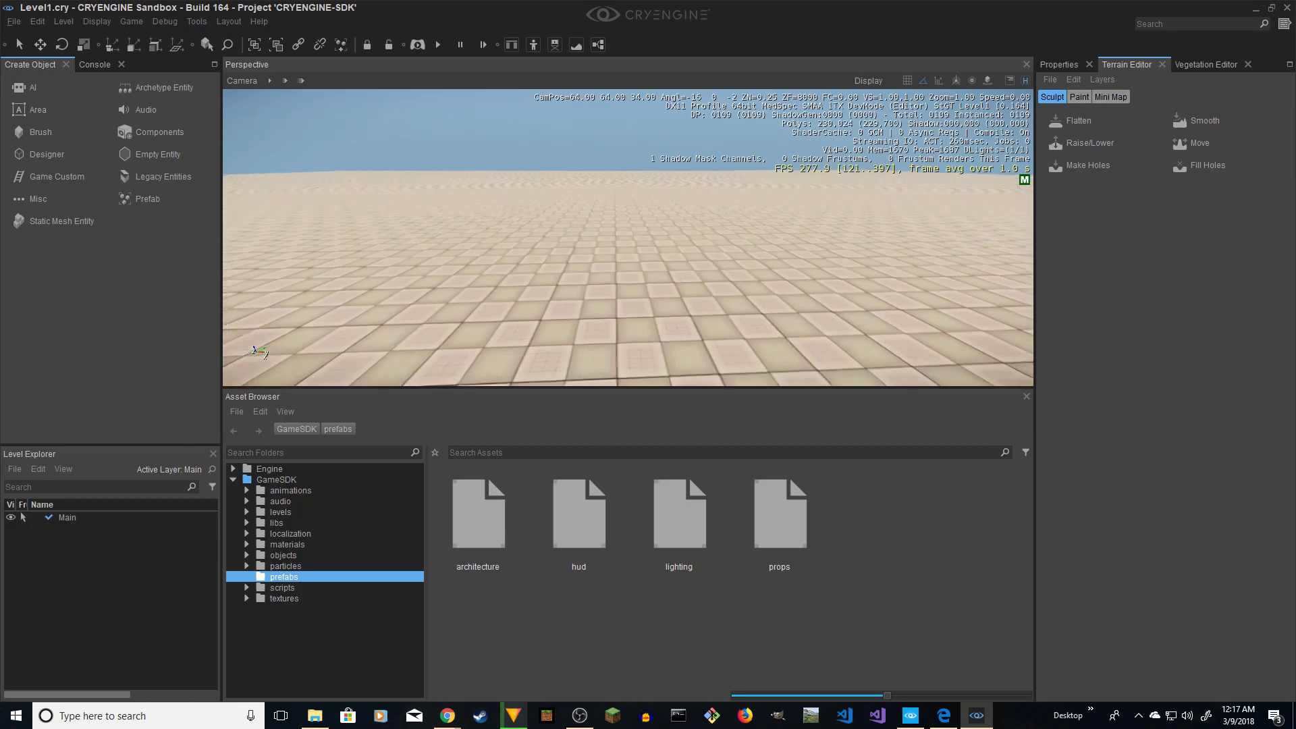
- Enter game mode and fire and aim the rifle as the third-person player
right_drag(617, 275, 573, 175)
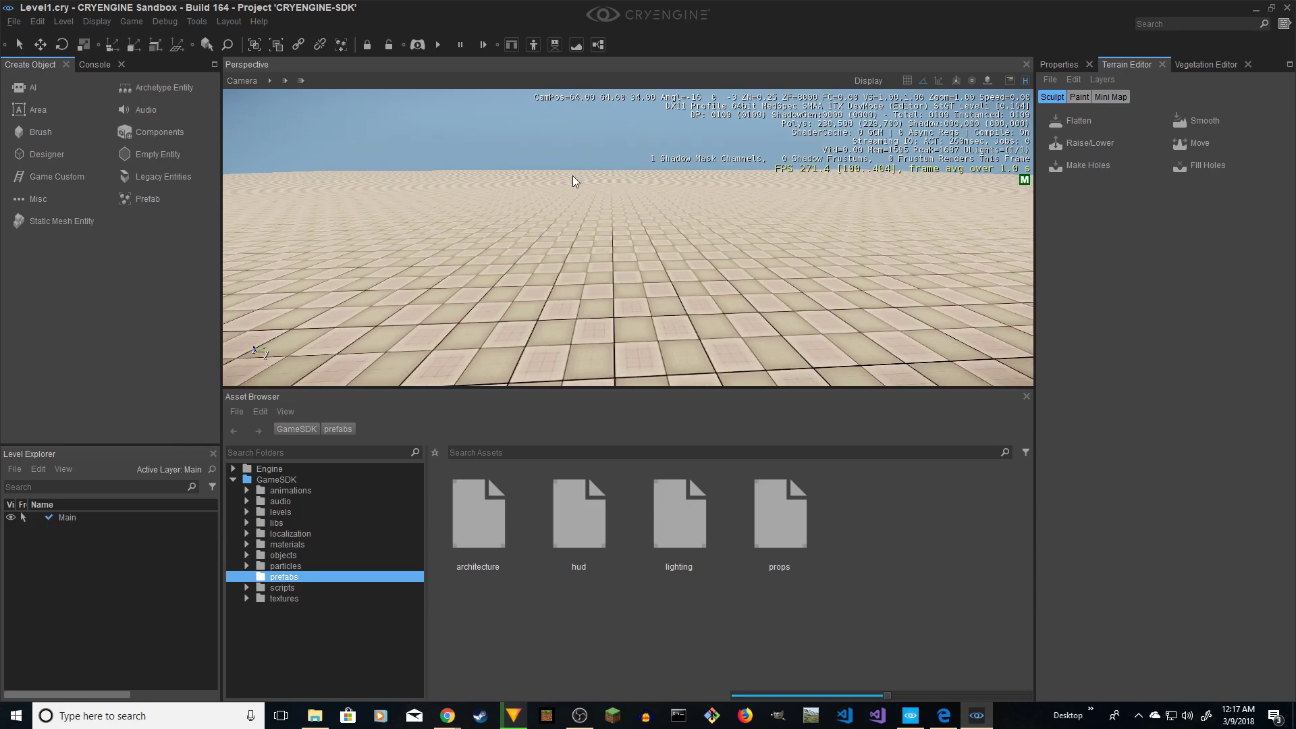
click(420, 44)
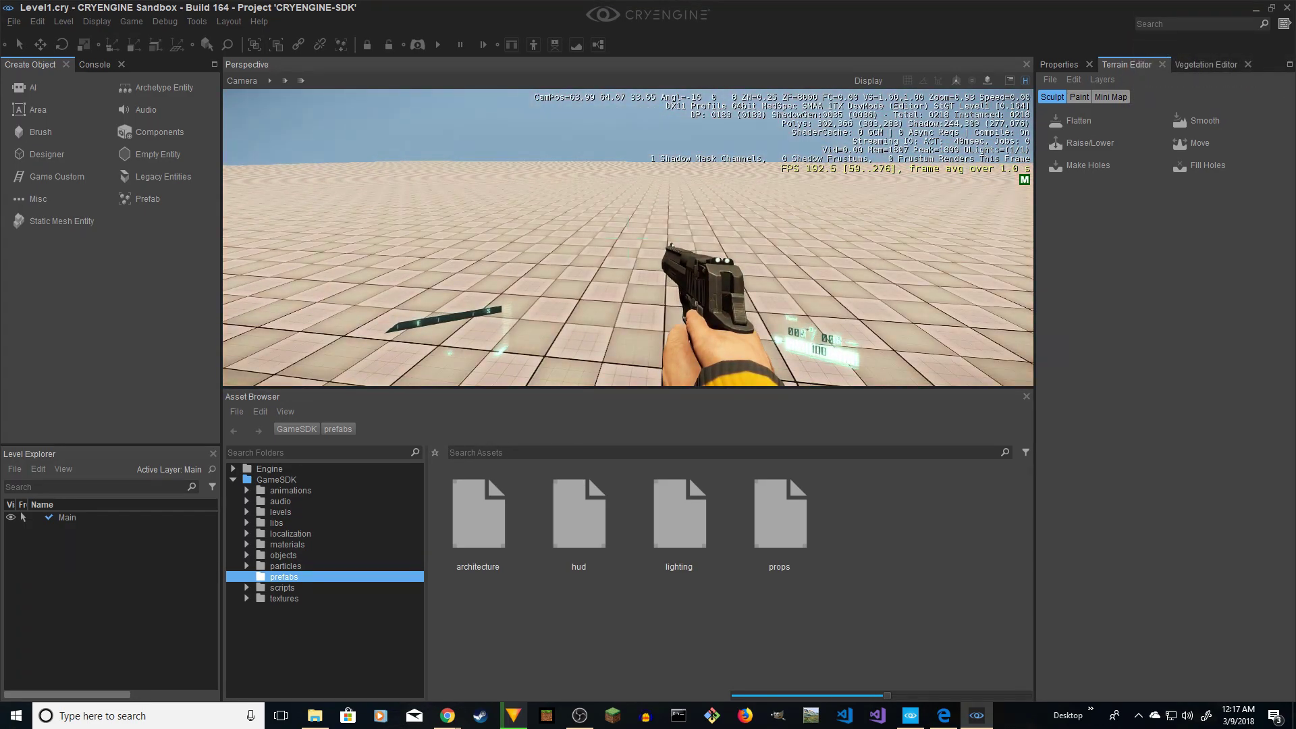
scroll(628, 238, down, 1)
scroll(629, 238, up, 1)
click(628, 238)
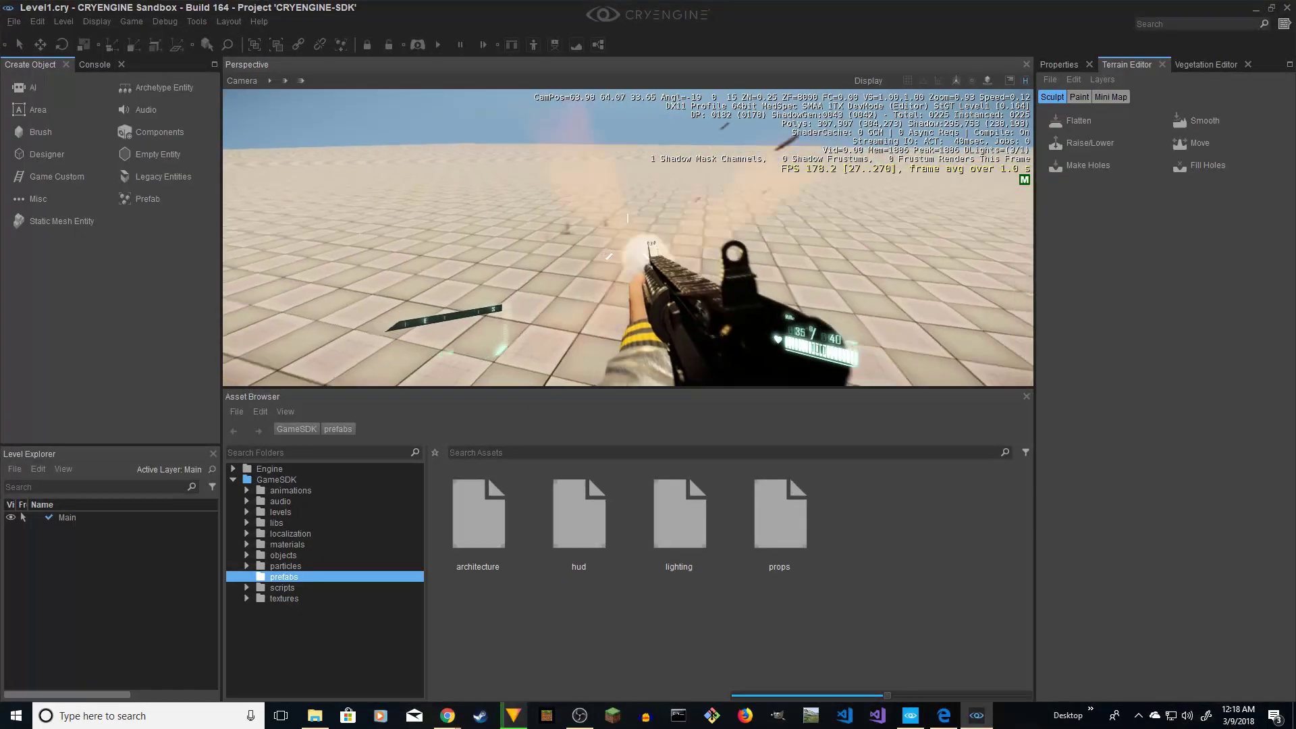
right_click(628, 238)
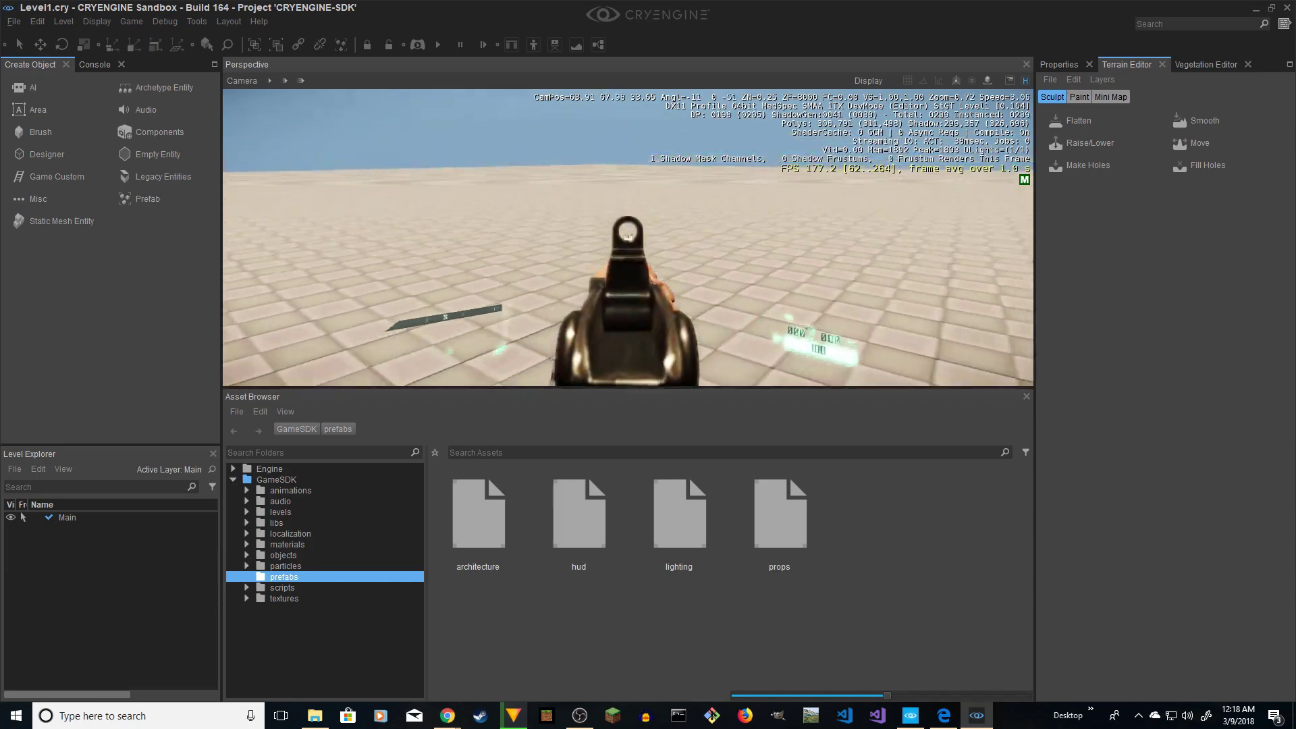
scroll(628, 238, up, 1)
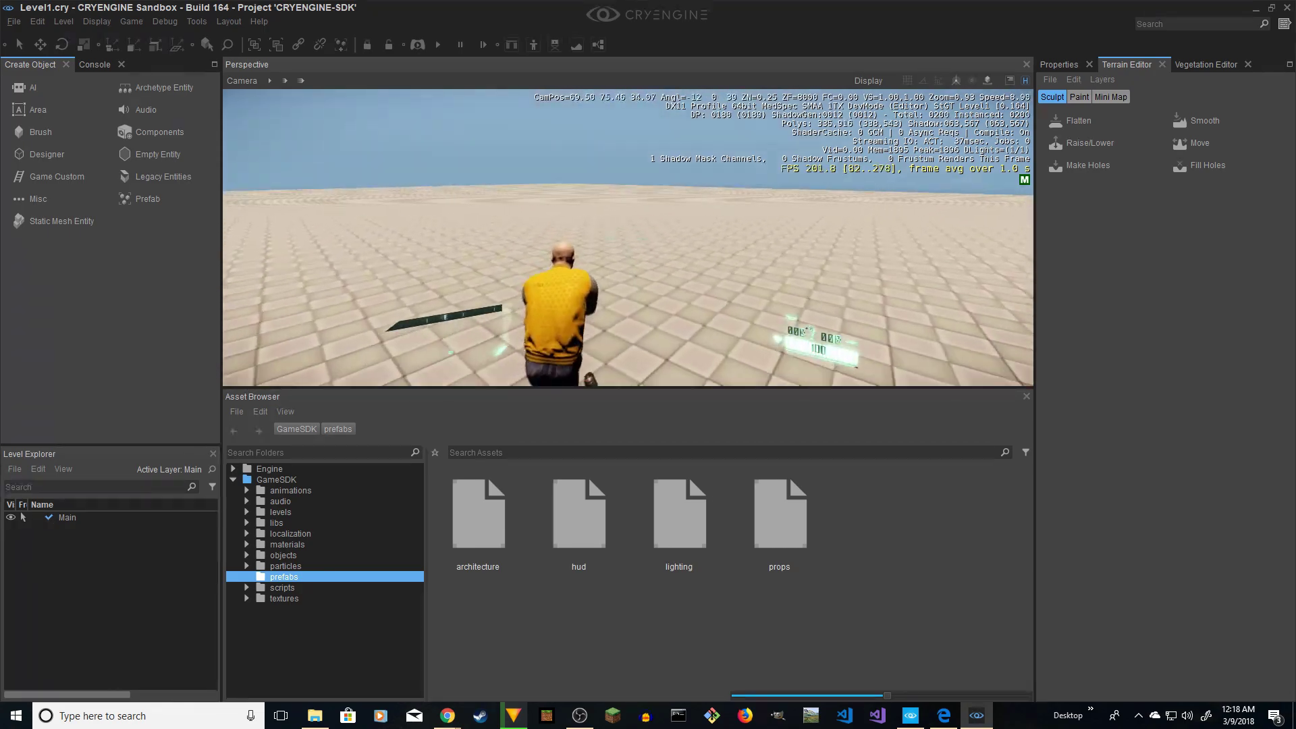
- Switch to first-person view with F1, then leave game mode for the editor
key(F1)
key(F1)
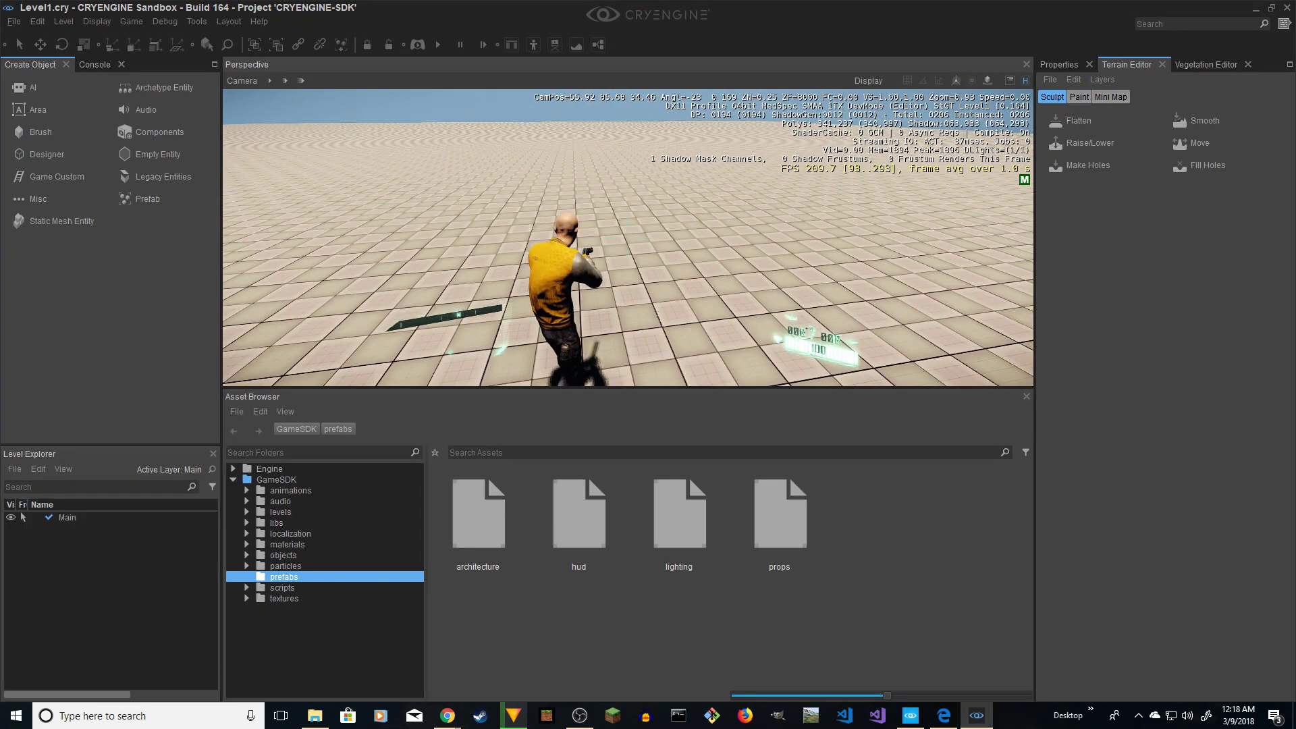
key(Escape)
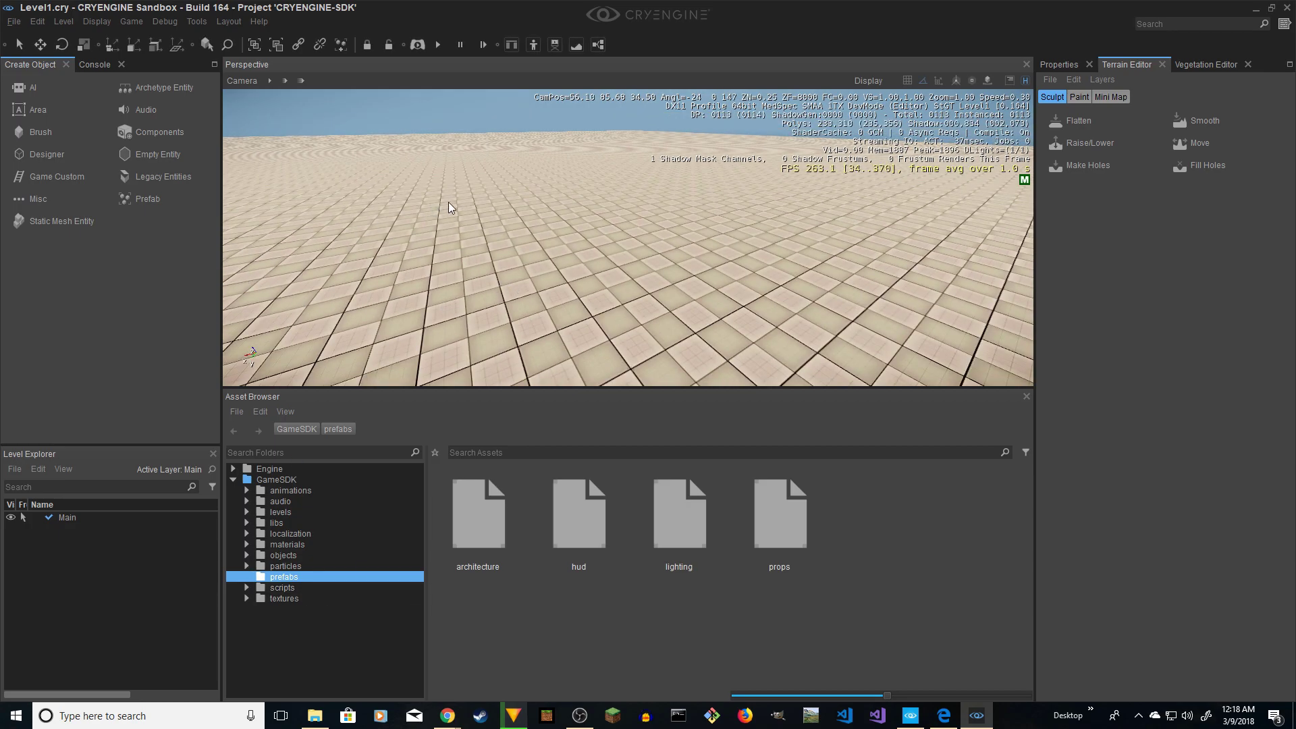
- Tilt the editor camera up toward the horizon over the tiled ground
right_drag(555, 199, 617, 155)
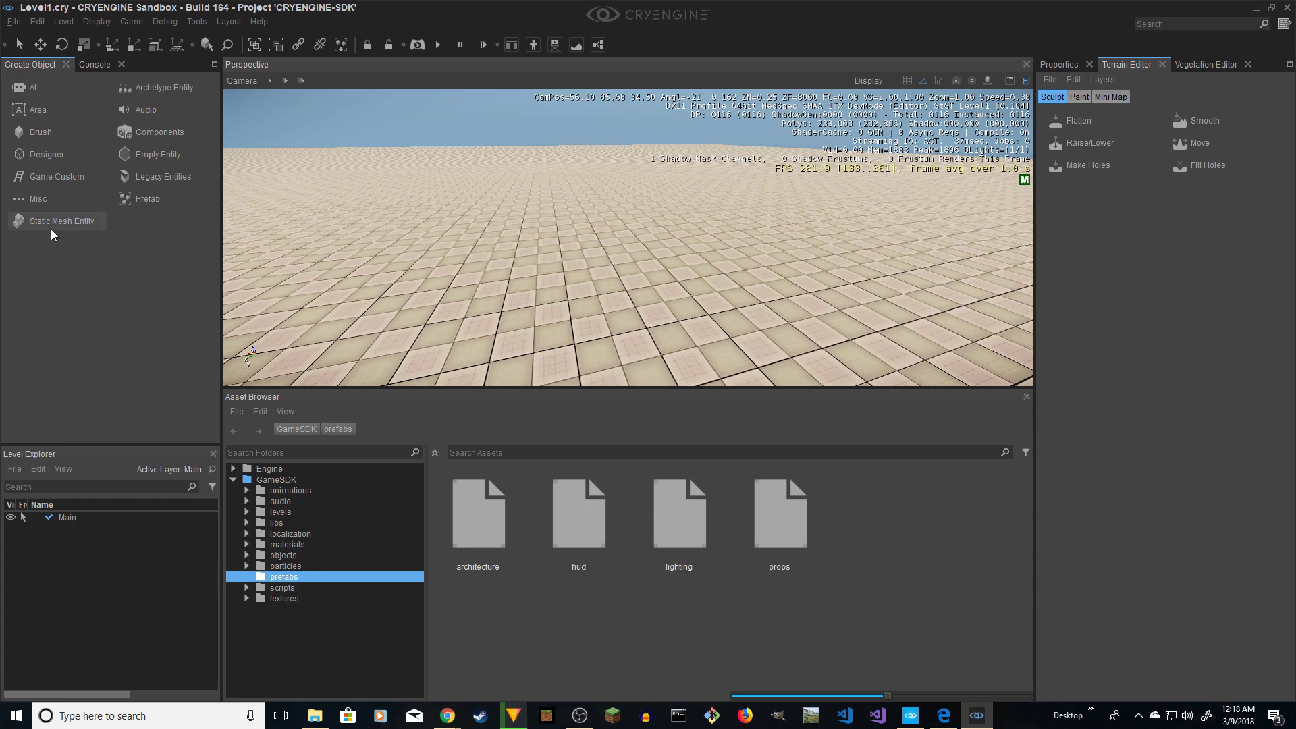
- Place a Legacy Entities AI Characters Human on the ground ahead, creating Human-1
click(162, 177)
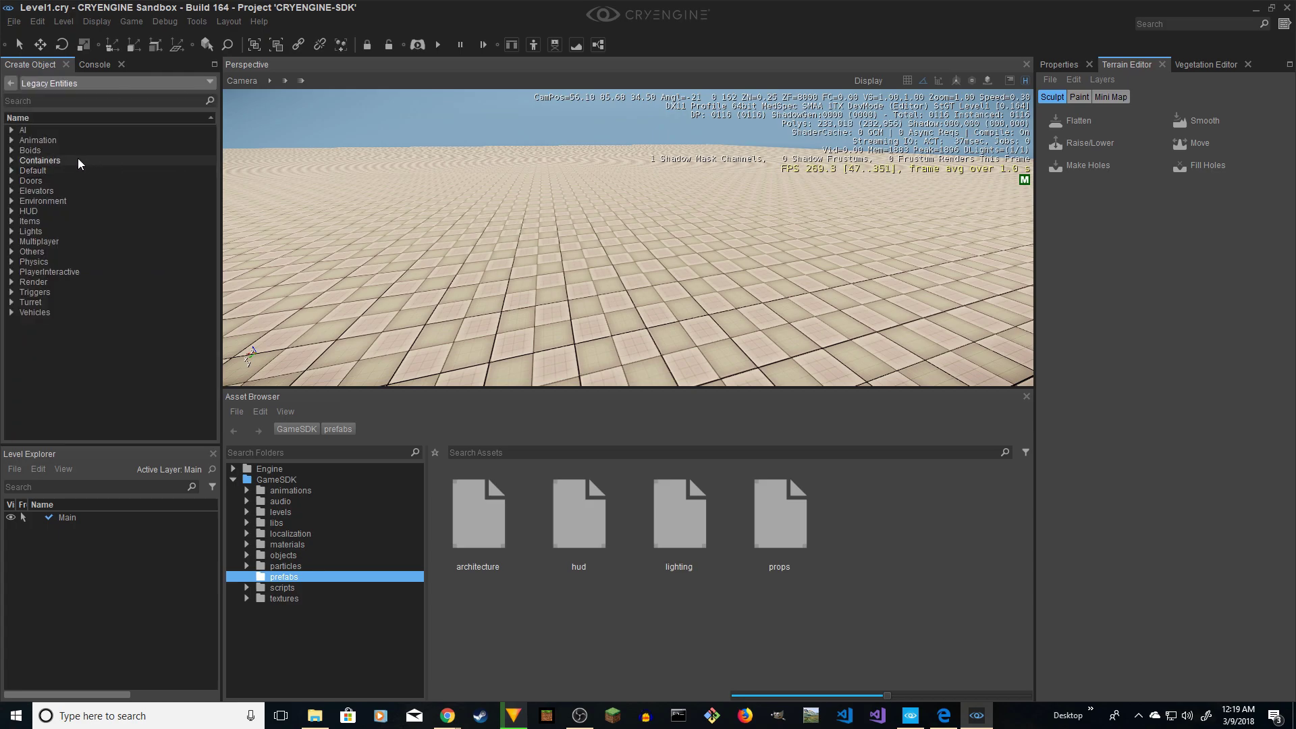
click(11, 131)
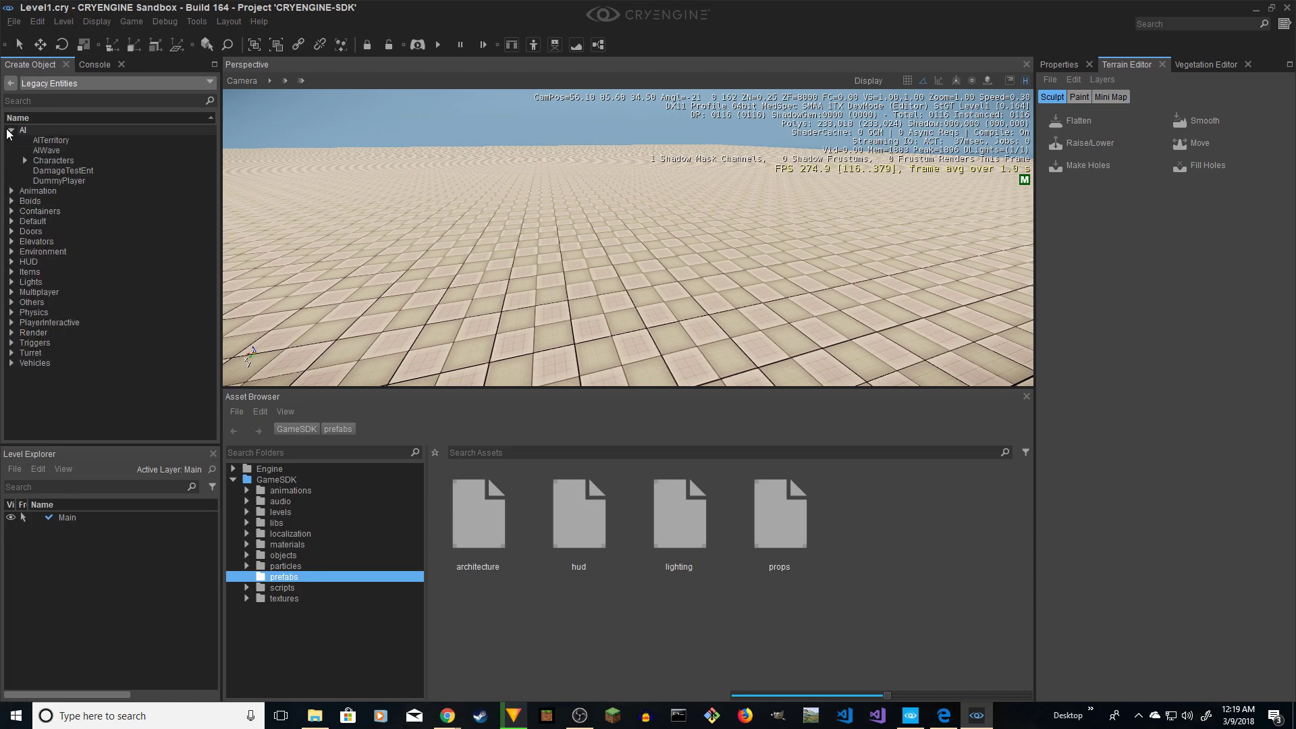
click(10, 83)
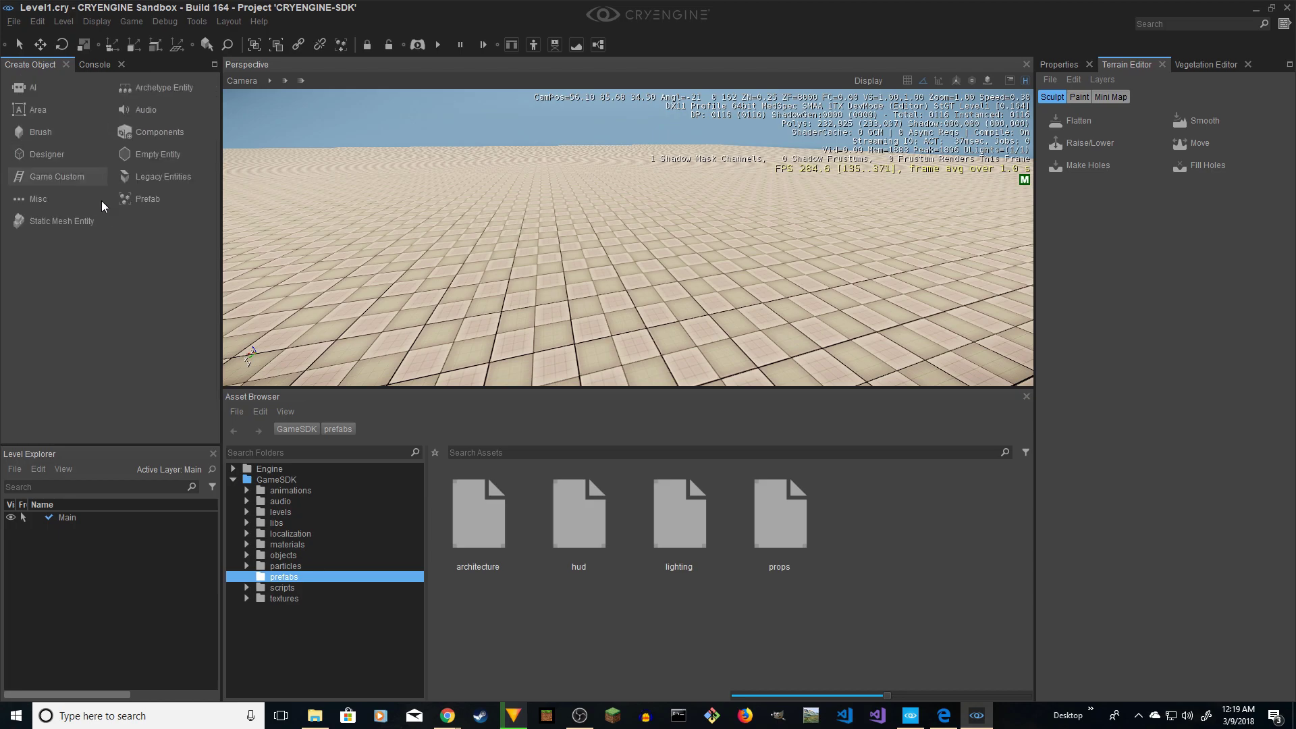
click(143, 180)
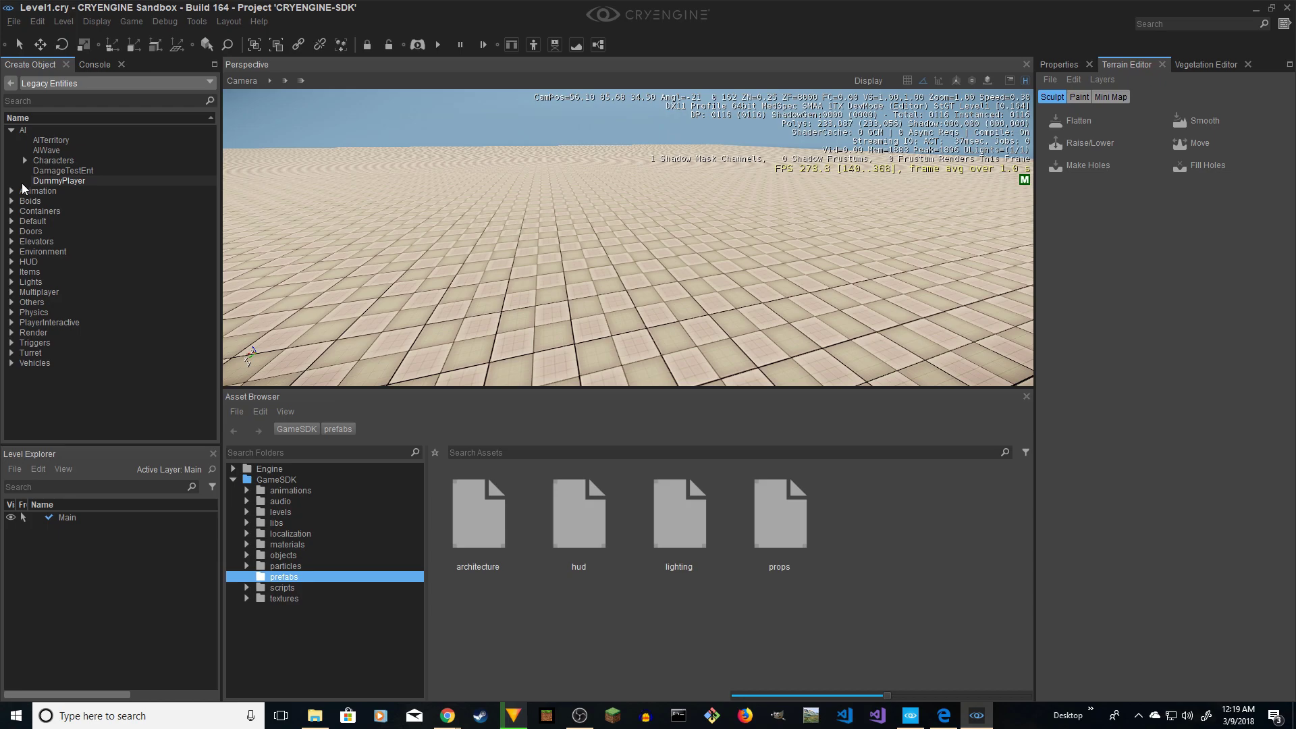
click(22, 161)
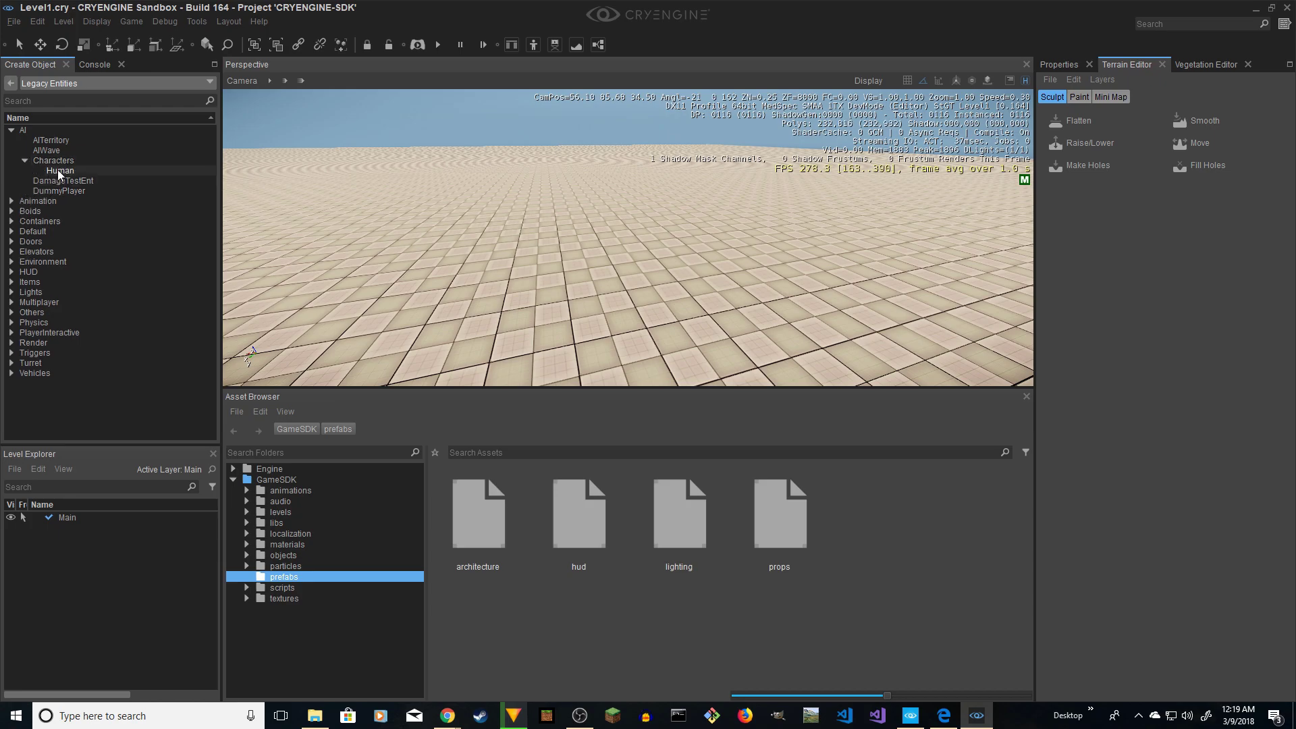
click(600, 181)
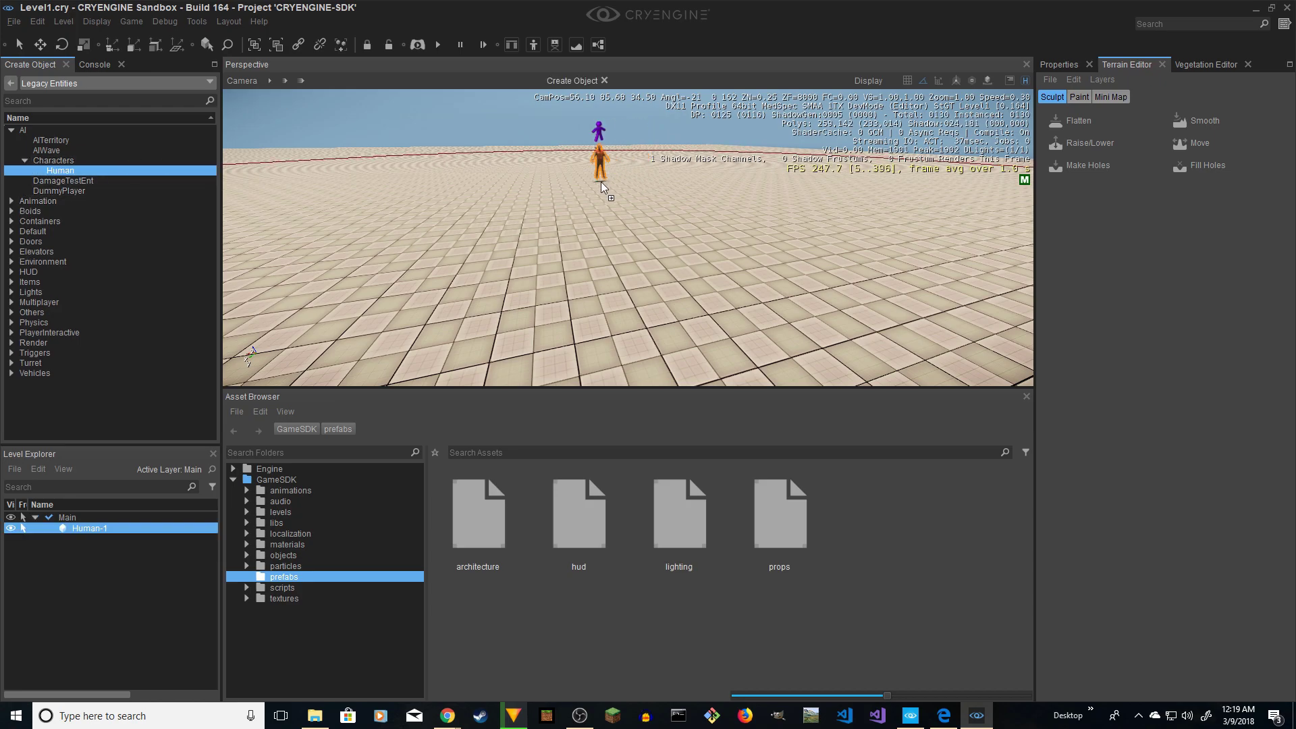
mouse_move(588, 201)
right_down()
mouse_move(709, 213)
mouse_move(557, 213)
mouse_move(588, 209)
right_up()
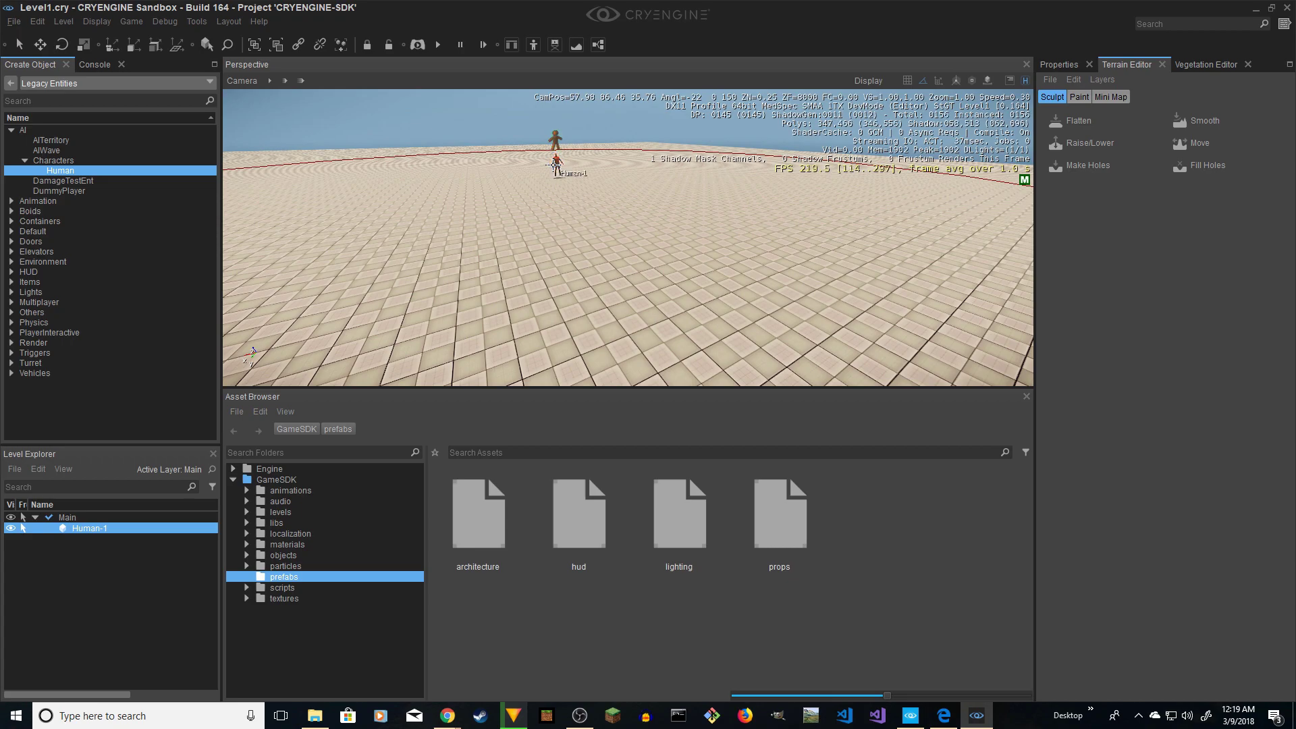
- Set Human-1's Perception Sightrange to 20 in its Properties
click(1056, 70)
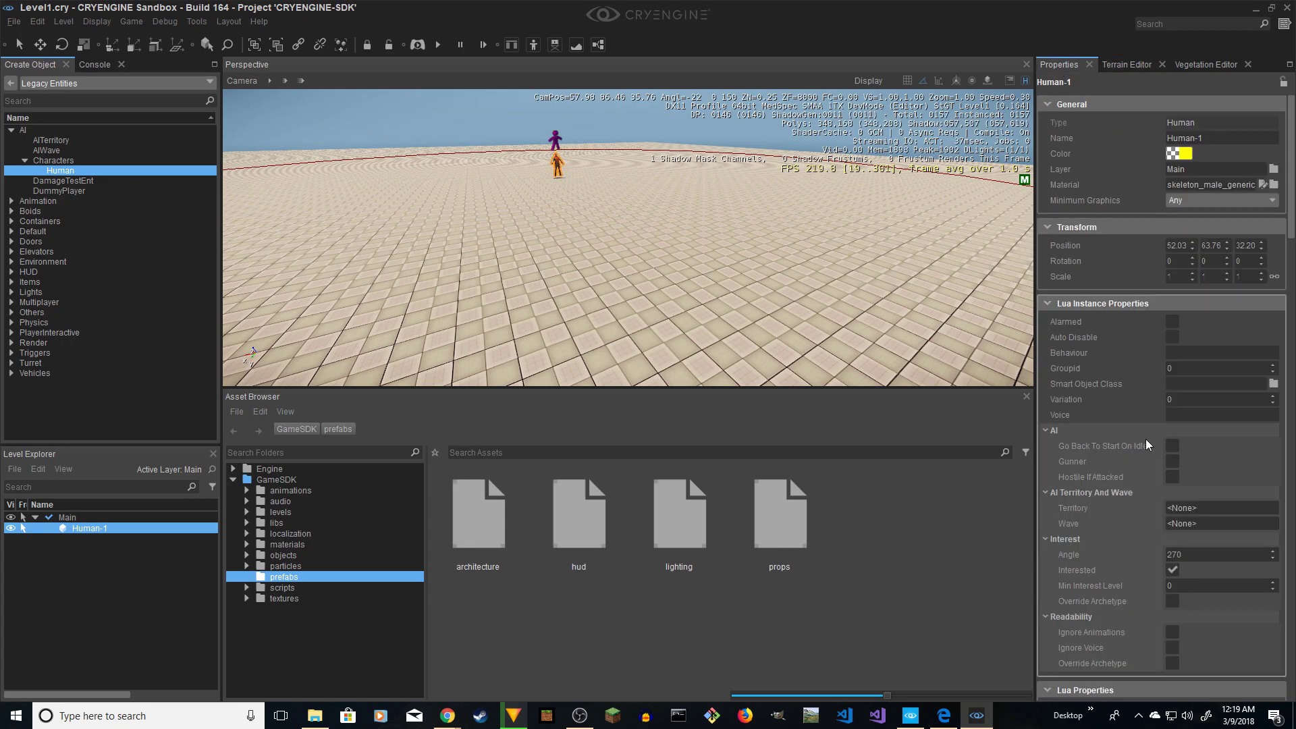
scroll(1139, 439, down, 5)
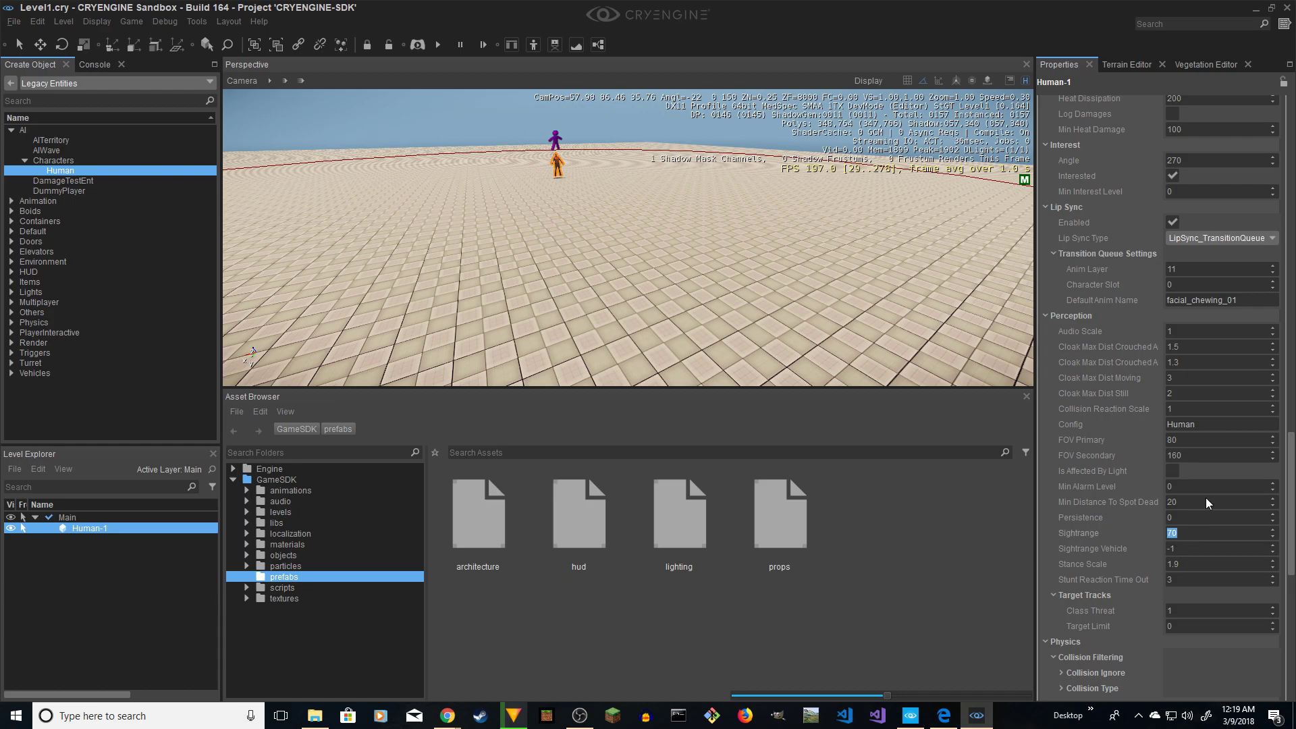
key(Return)
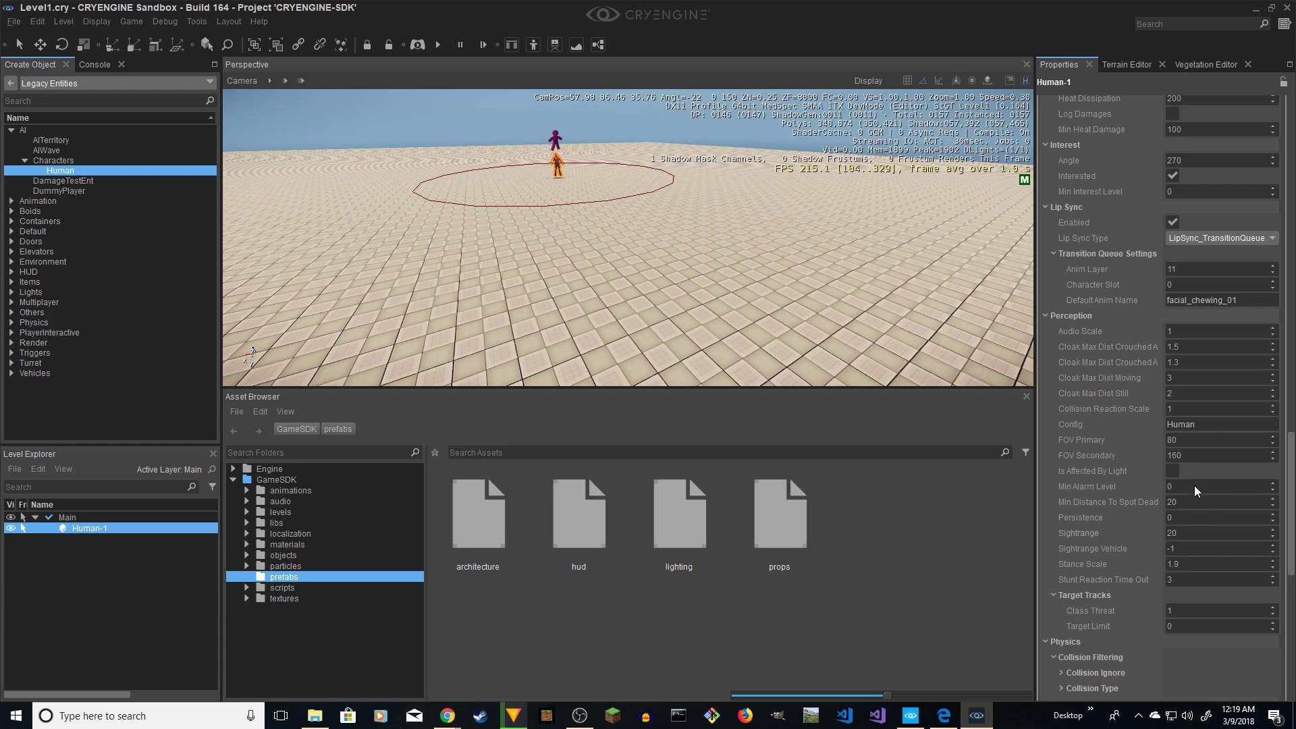
right_drag(550, 201, 486, 201)
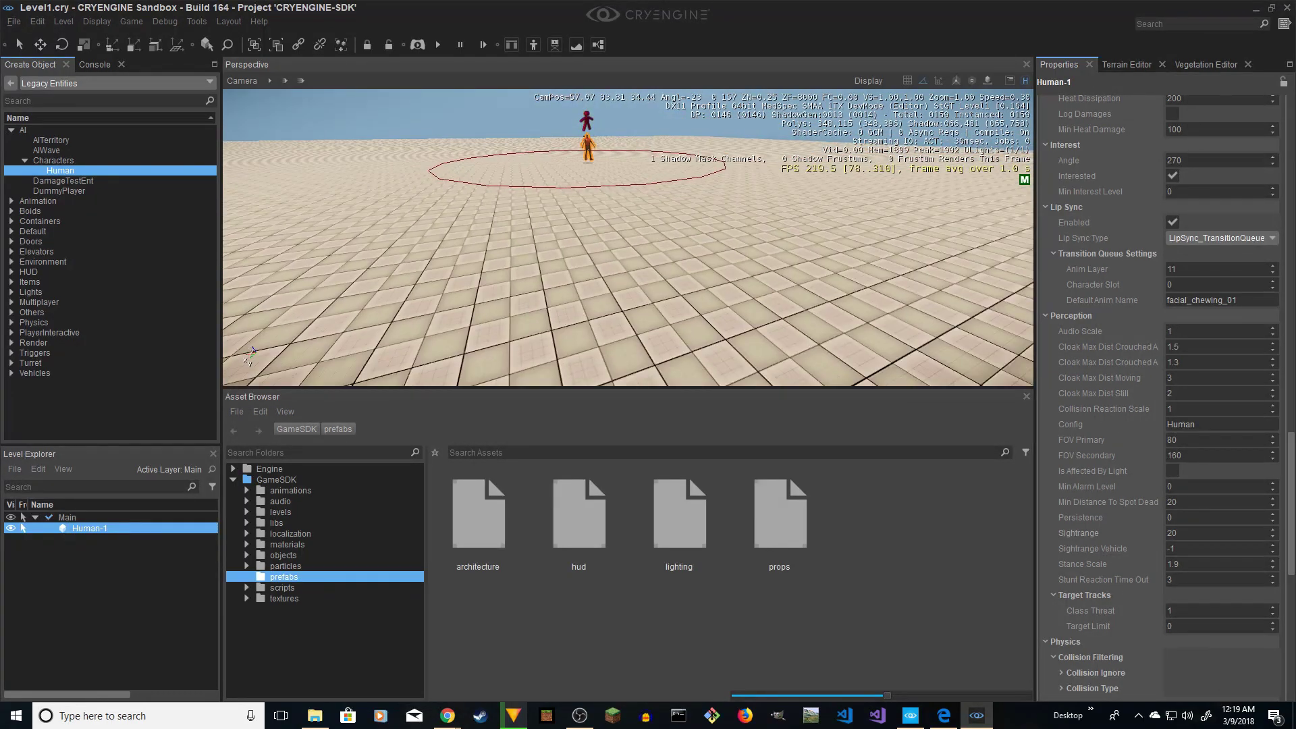
mouse_move(628, 238)
right_down()
mouse_move(628, 304)
mouse_move(628, 238)
right_up()
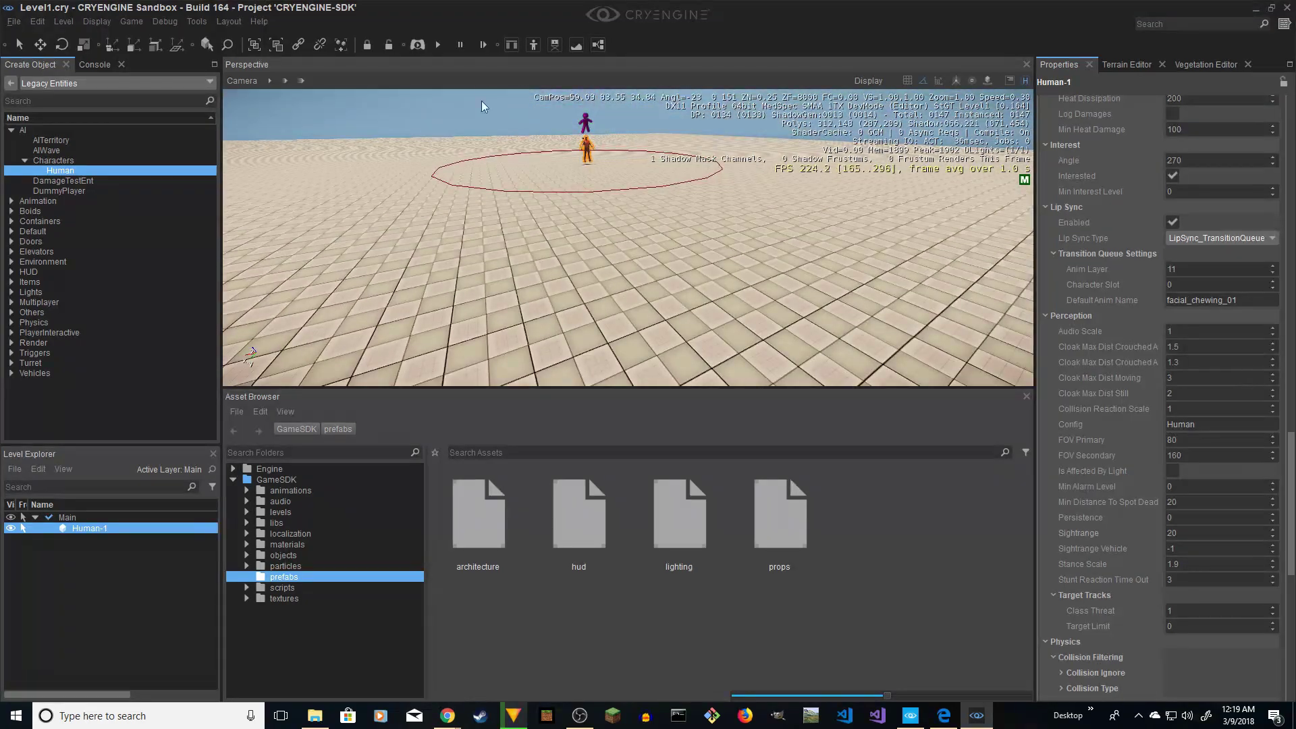
- Enter game mode and walk forward toward the red-shirted Human enemy, firing a distant pistol shot
click(416, 45)
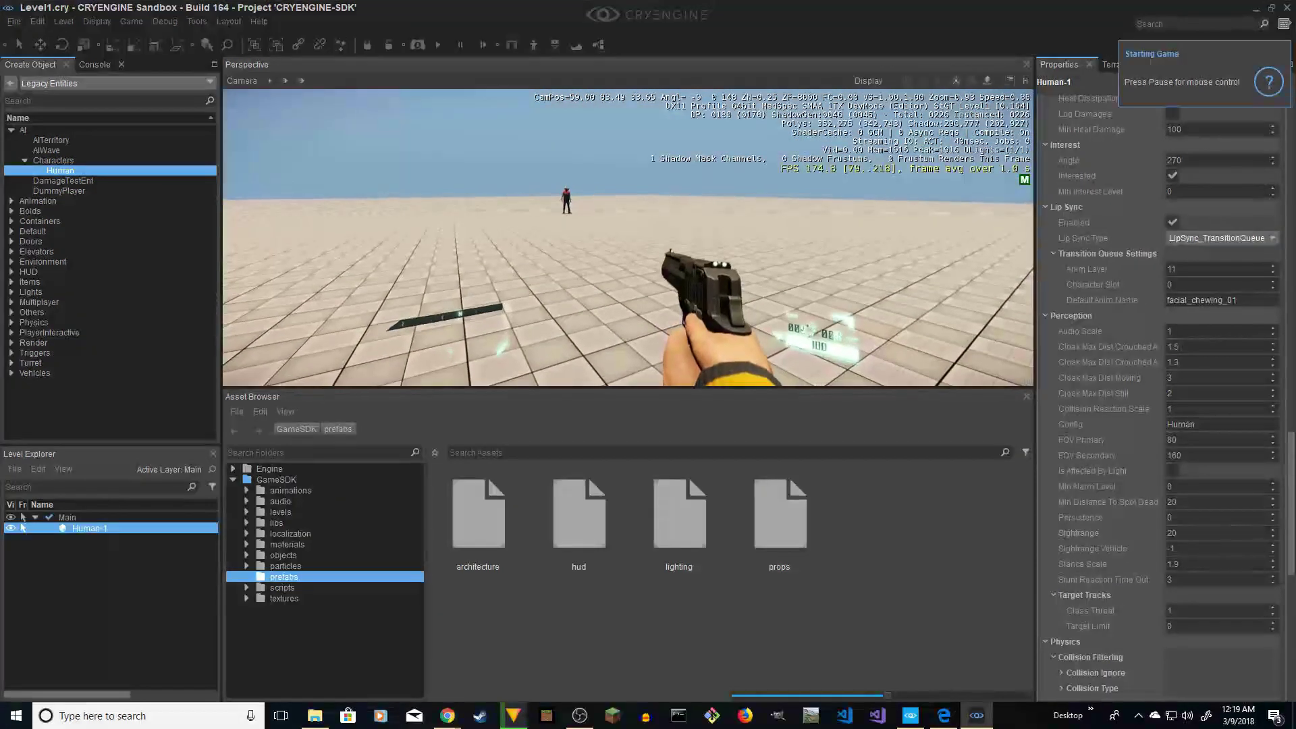
key(w)
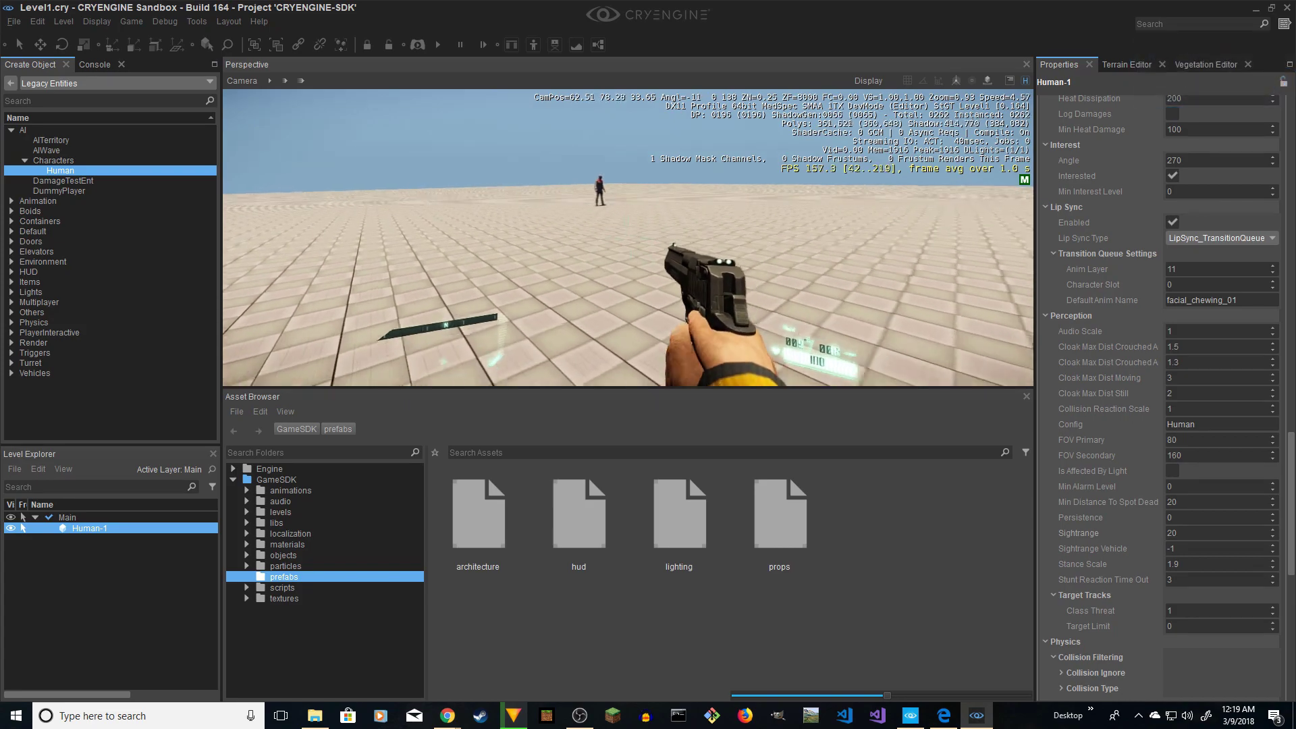
key(w)
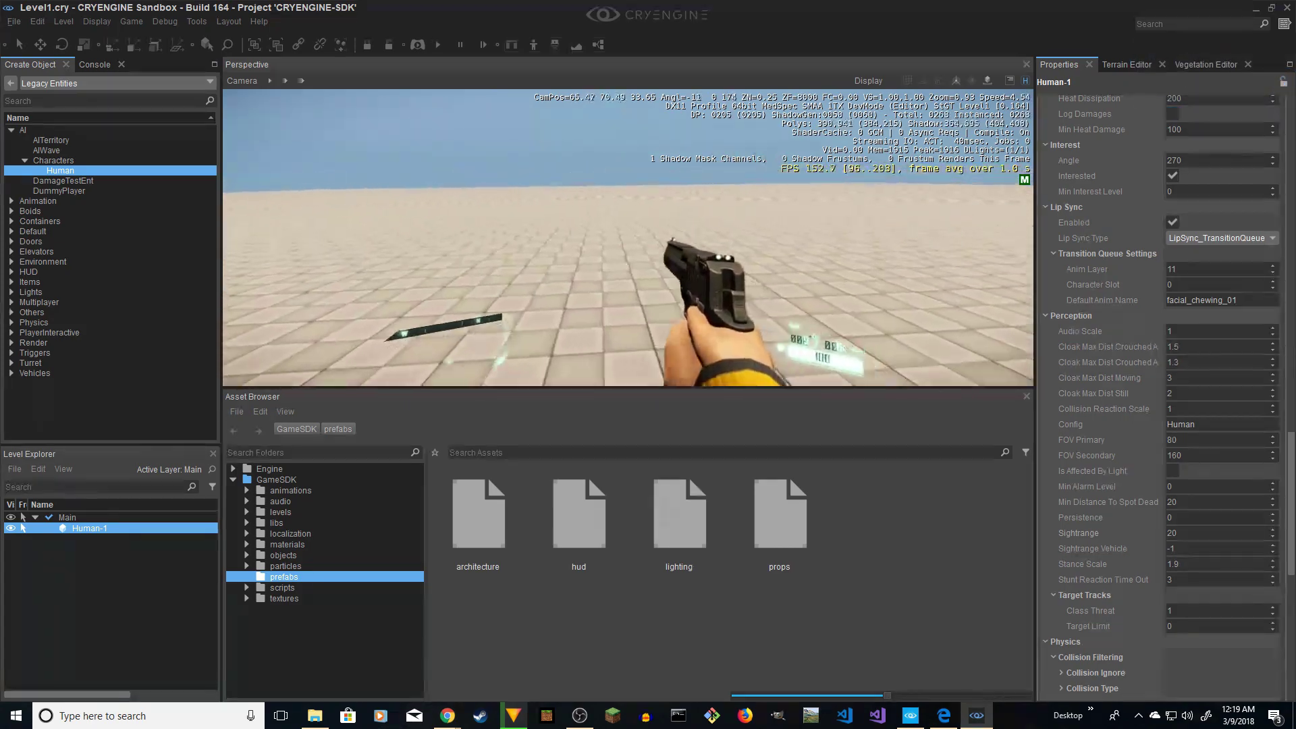
click(629, 239)
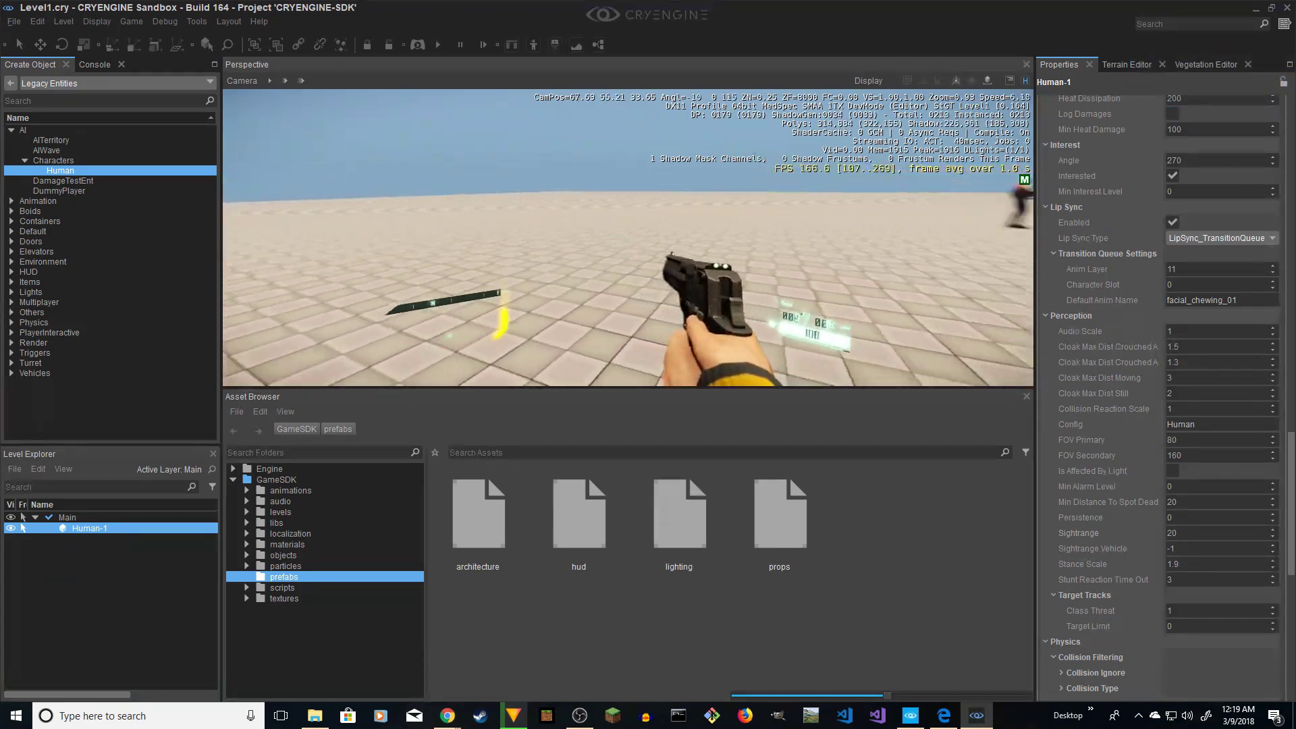
key(w)
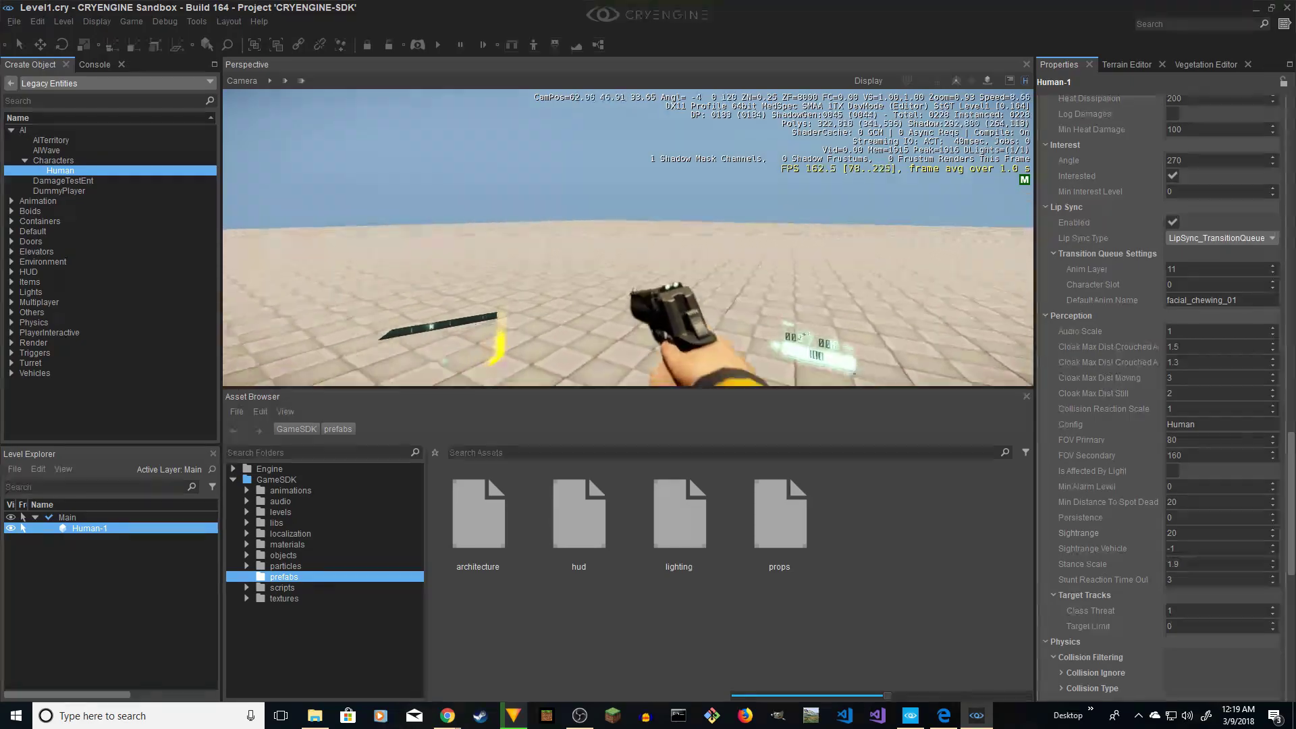
key(w)
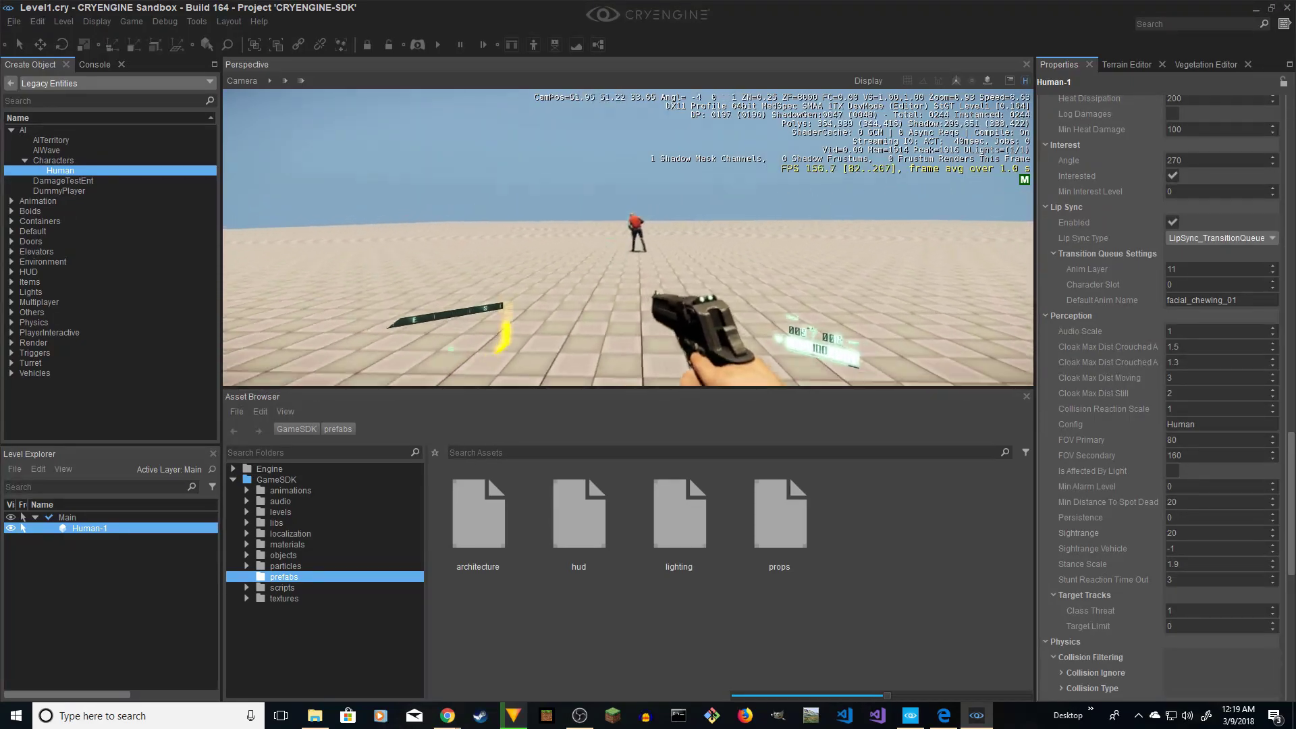
key(w)
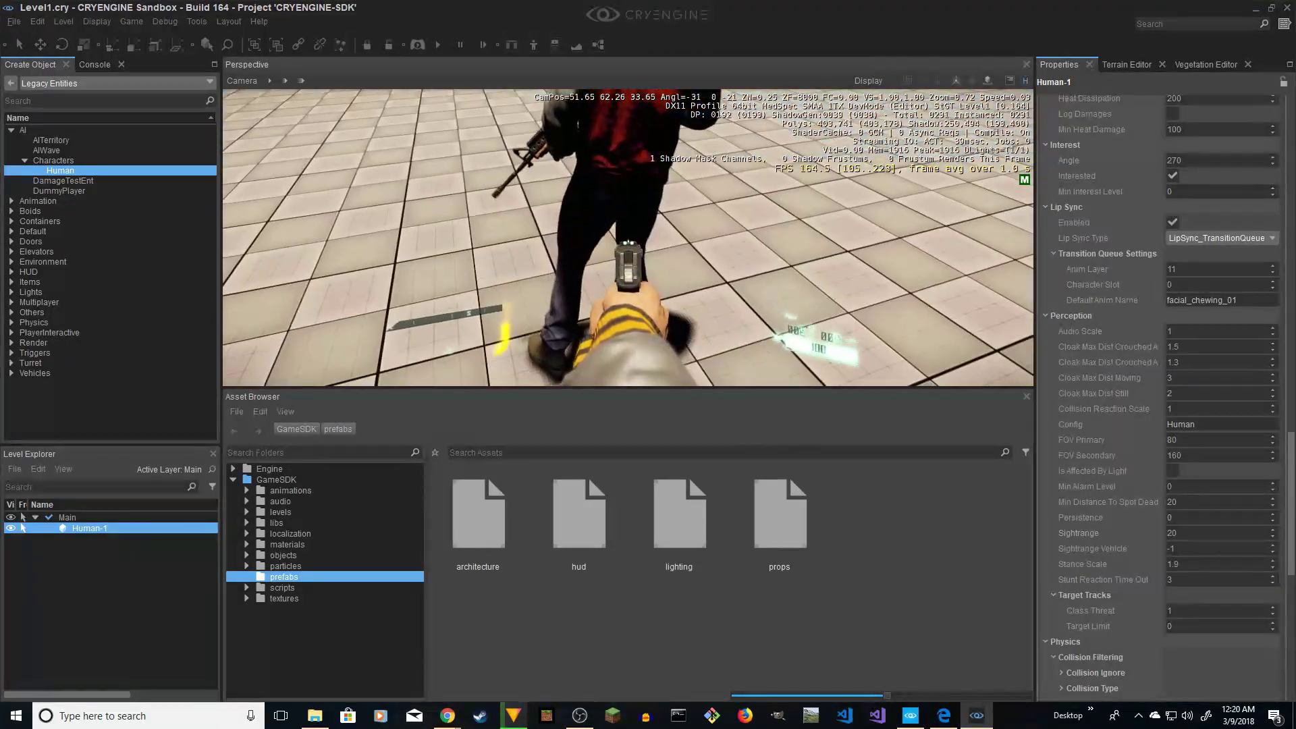
- Shoot the Human enemy at close range until it falls, then step around the fallen body
key(s)
click(627, 239)
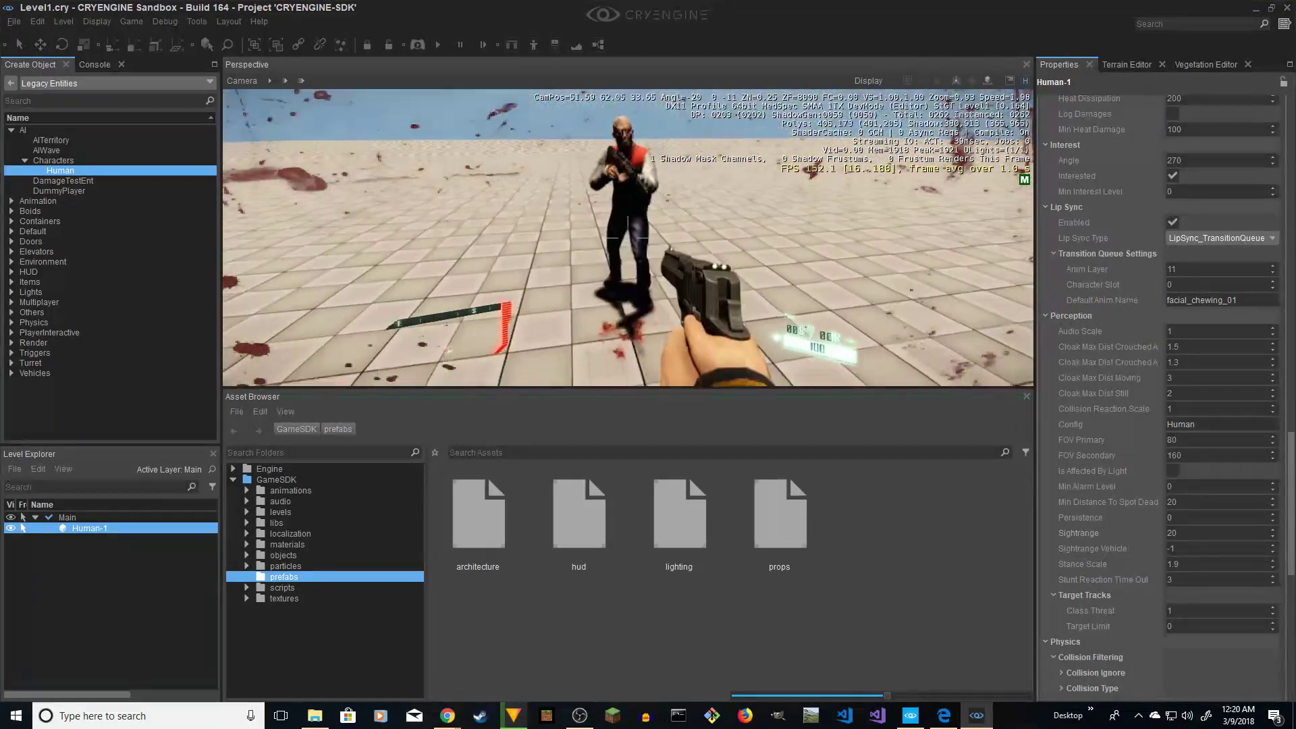
key(s)
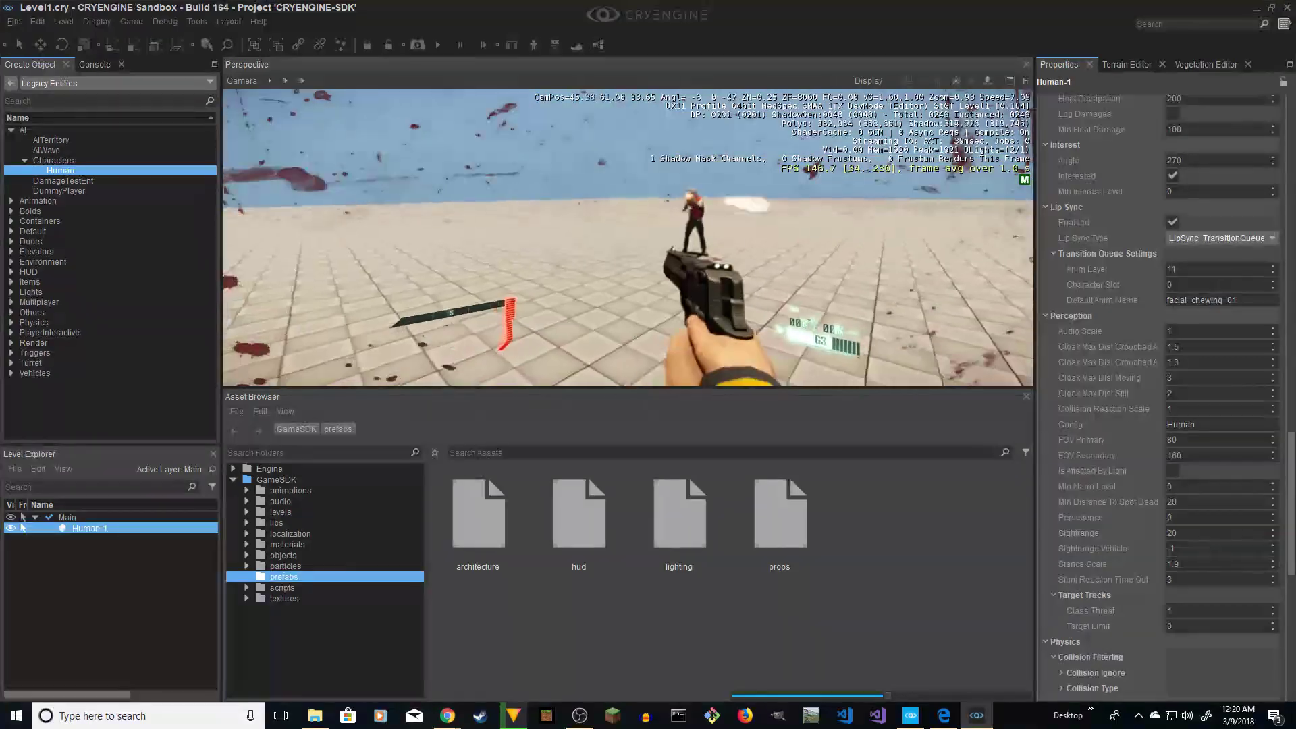
key(s)
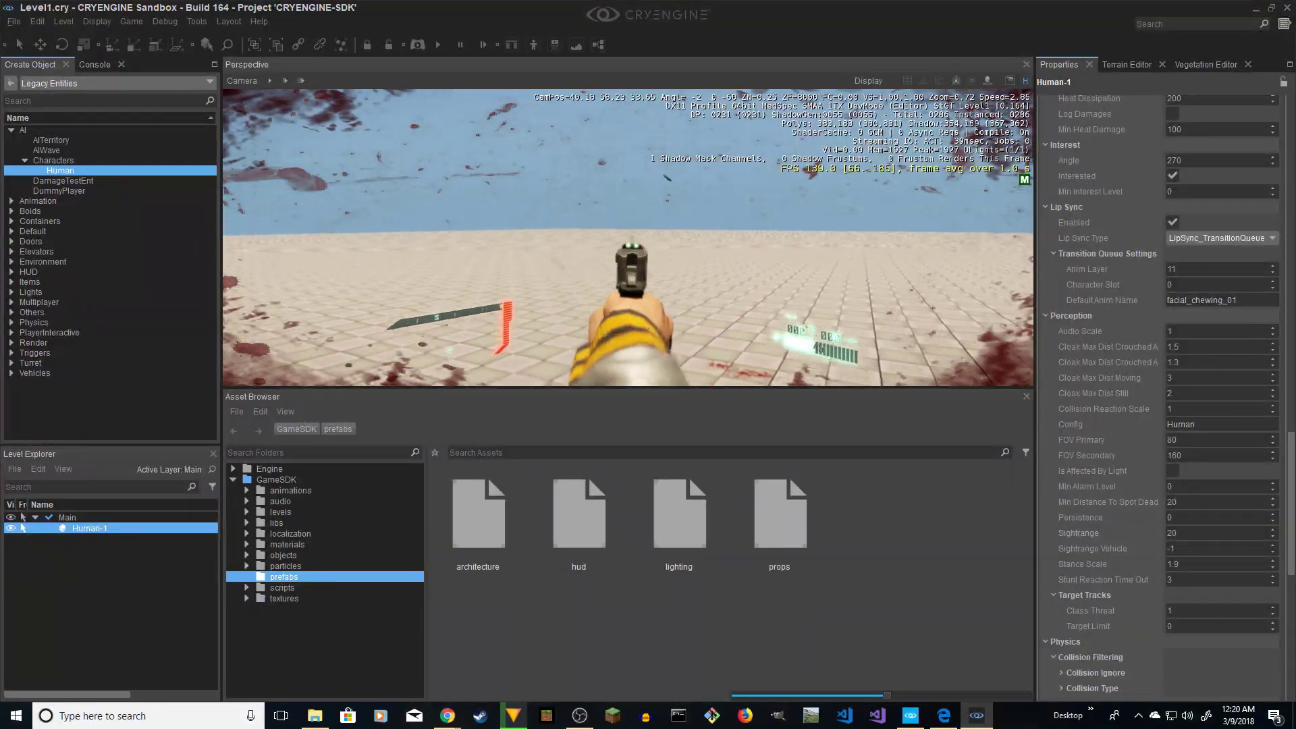
key(s)
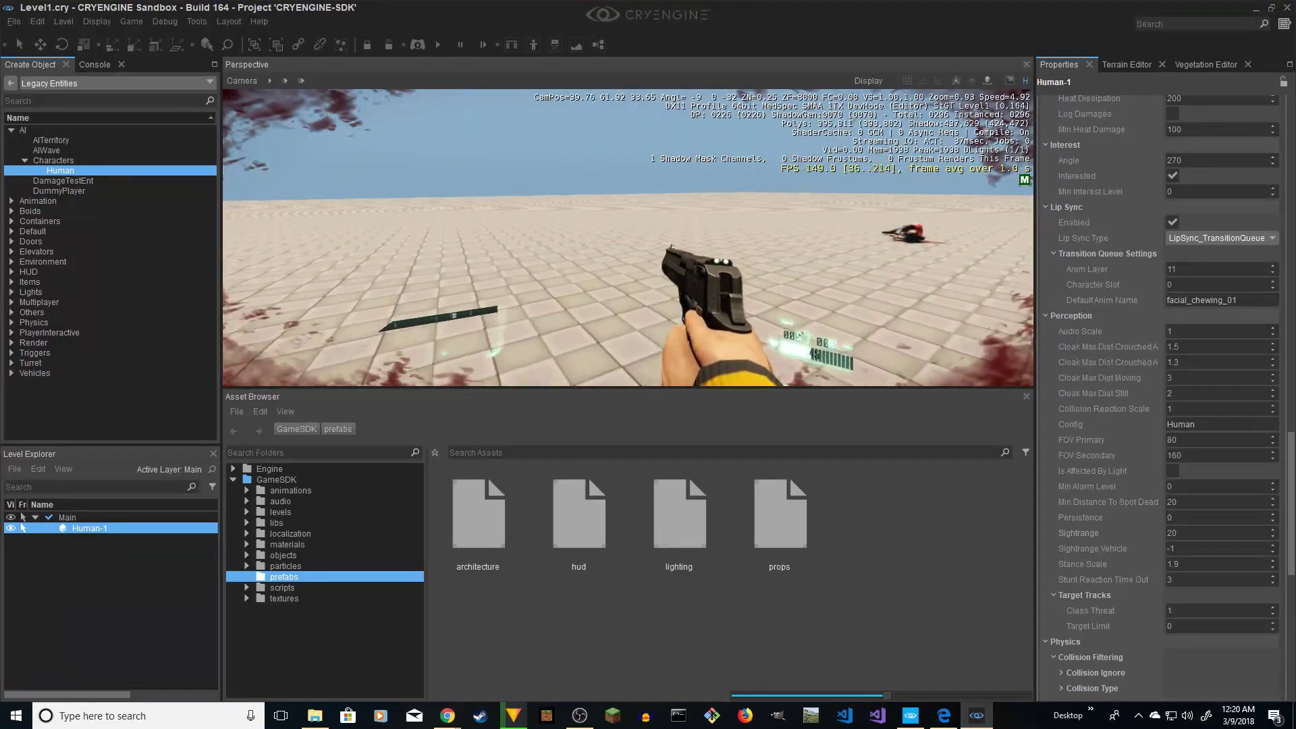
key(w)
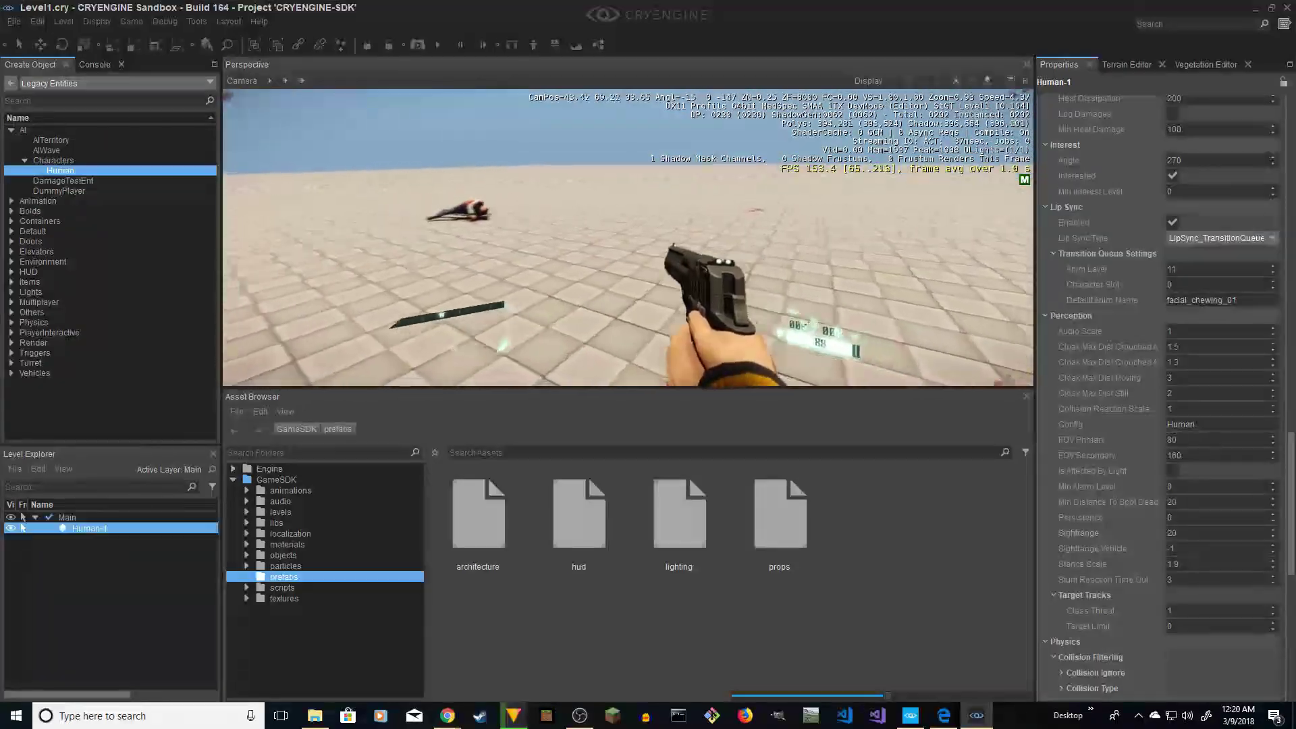
key(s)
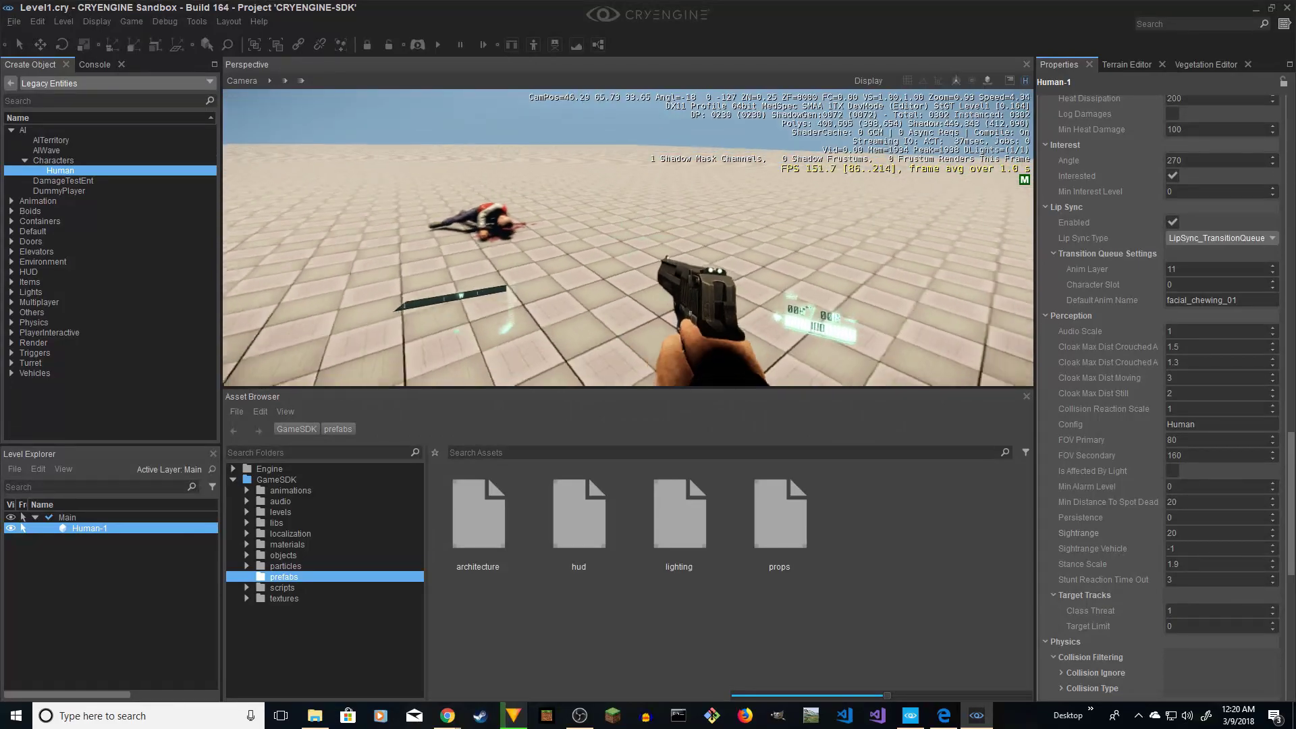